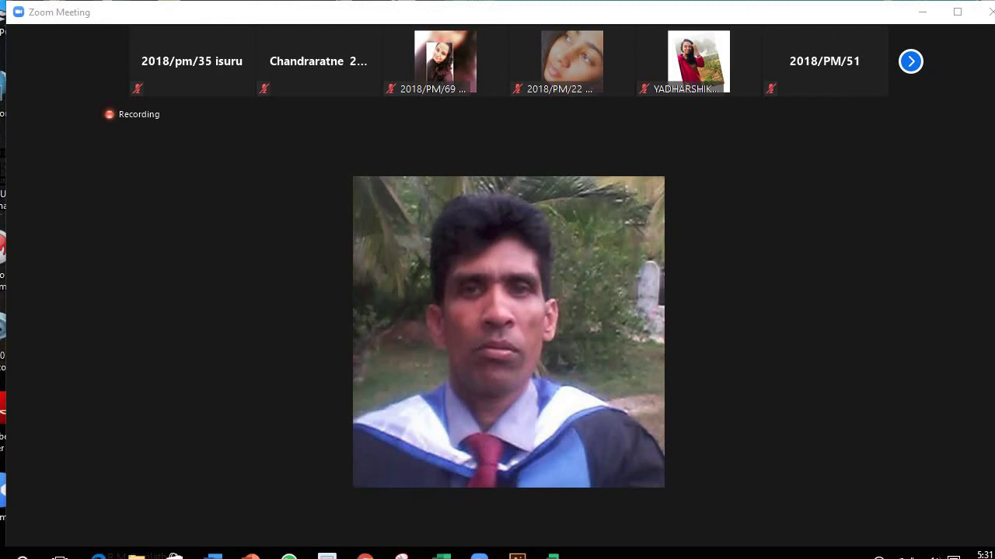
Open the Project Cost Management lecture's Zoom link from the class WhatsApp group and minimize the WhatsApp and browser windows
key(super+Down)
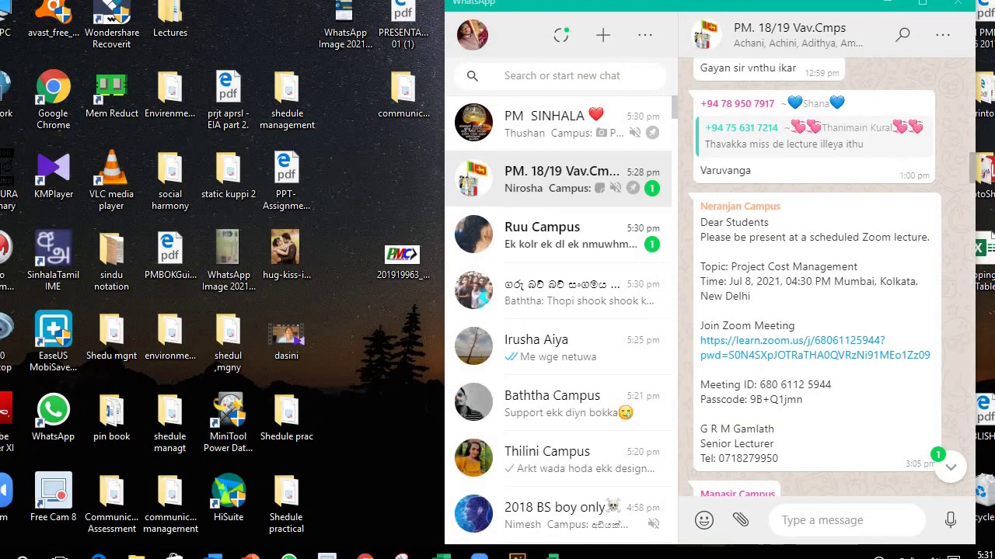
click(843, 352)
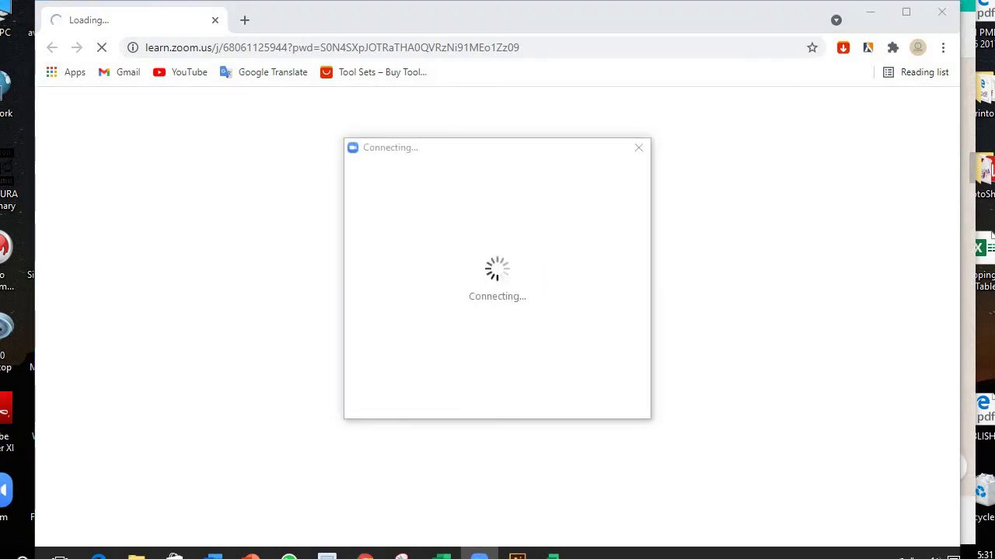
right_click(434, 2)
click(497, 31)
key(alt+Tab)
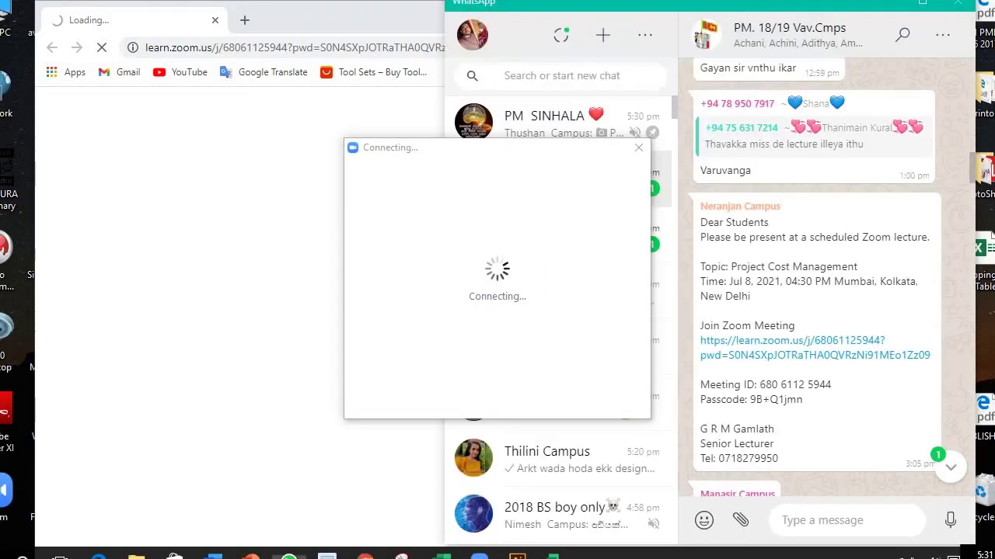
click(899, 7)
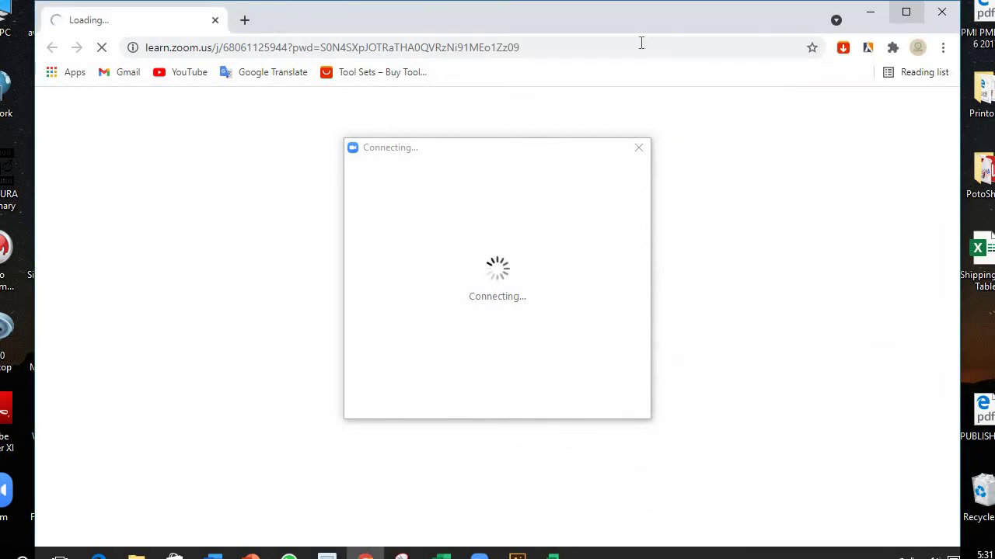
click(874, 23)
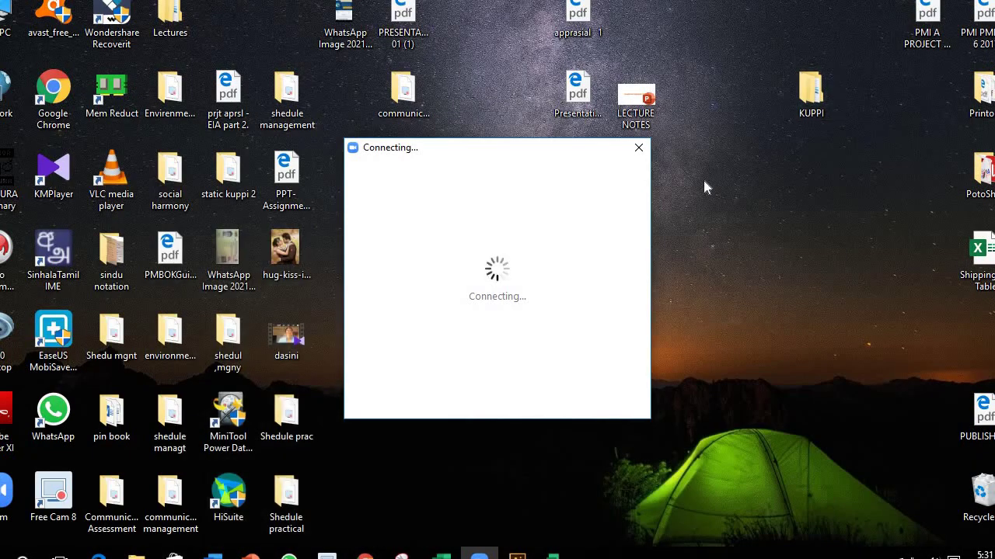
right_click(703, 178)
click(735, 227)
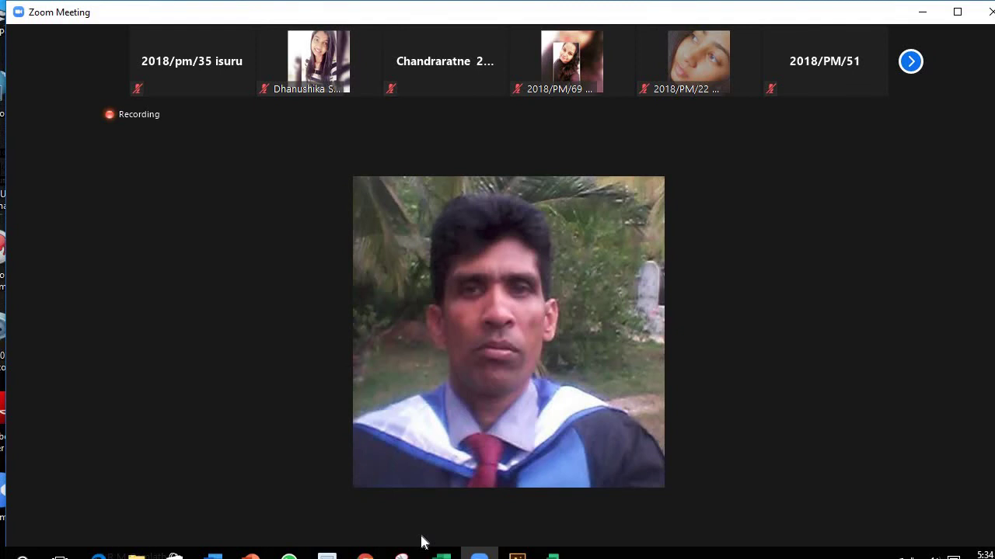
right_click(562, 2)
click(605, 27)
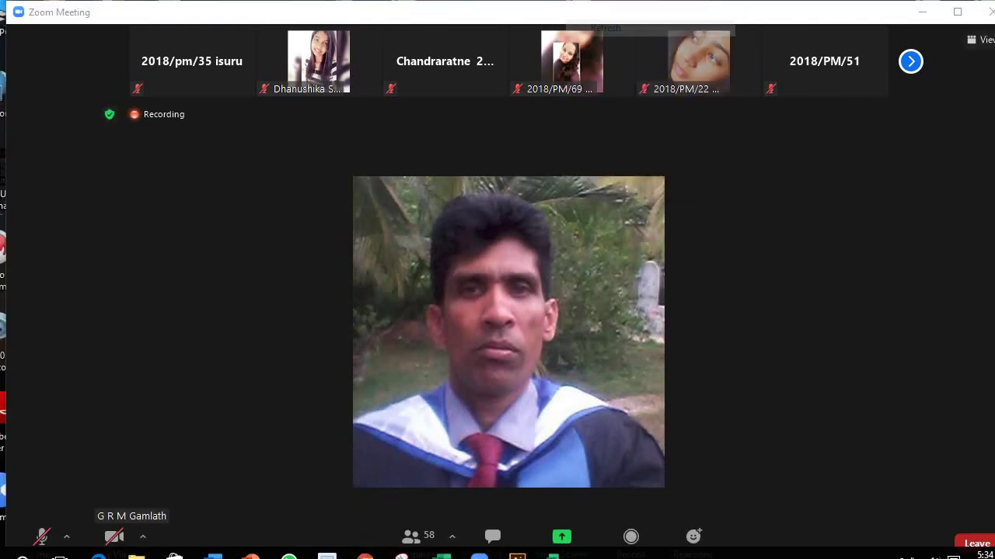
double_click(476, 238)
double_click(476, 238)
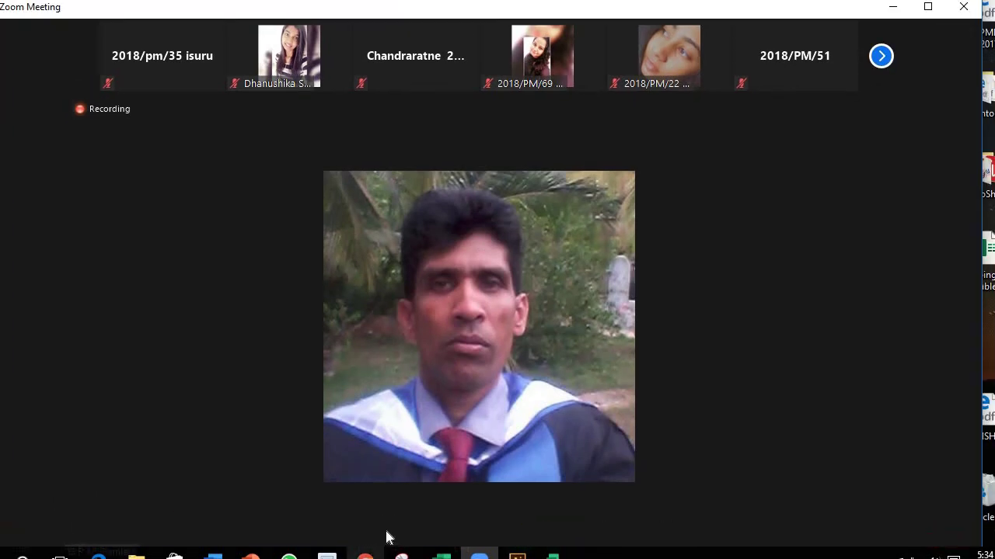
Show and close the meeting's participants list, and look at the available Wi-Fi networks
click(385, 534)
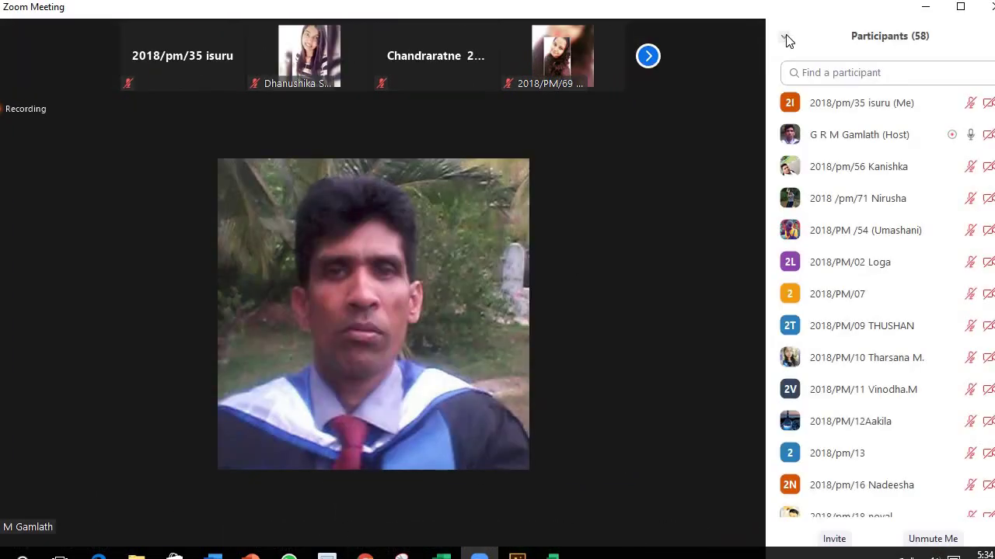
click(783, 41)
click(808, 55)
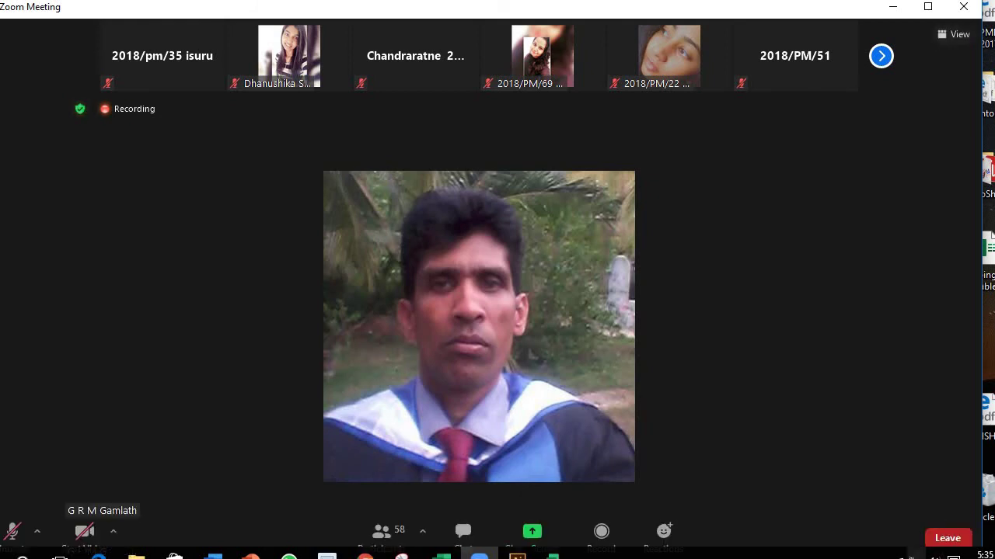
click(935, 557)
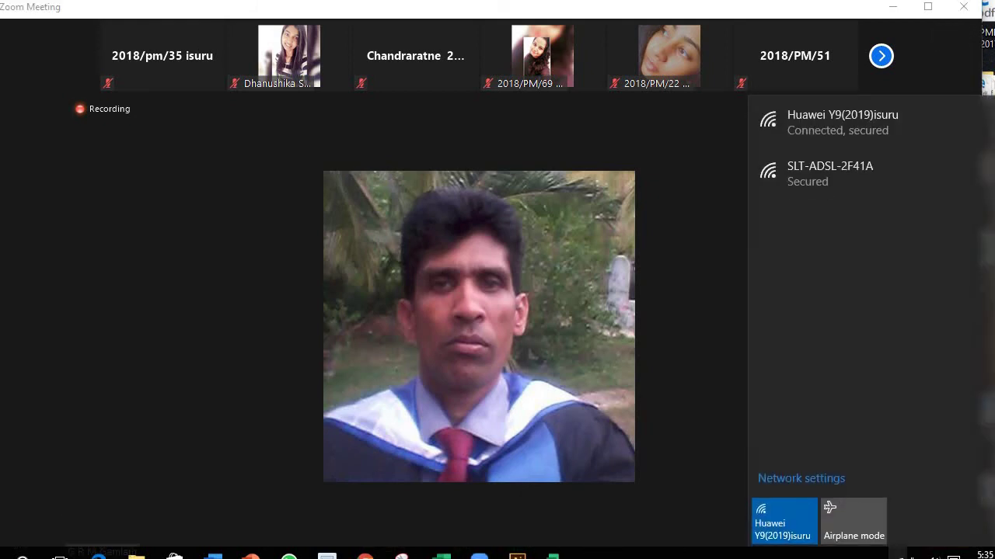
click(992, 557)
Refresh the desktop and rejoin the lecture through its Zoom link in the WhatsApp class group
right_click(599, 284)
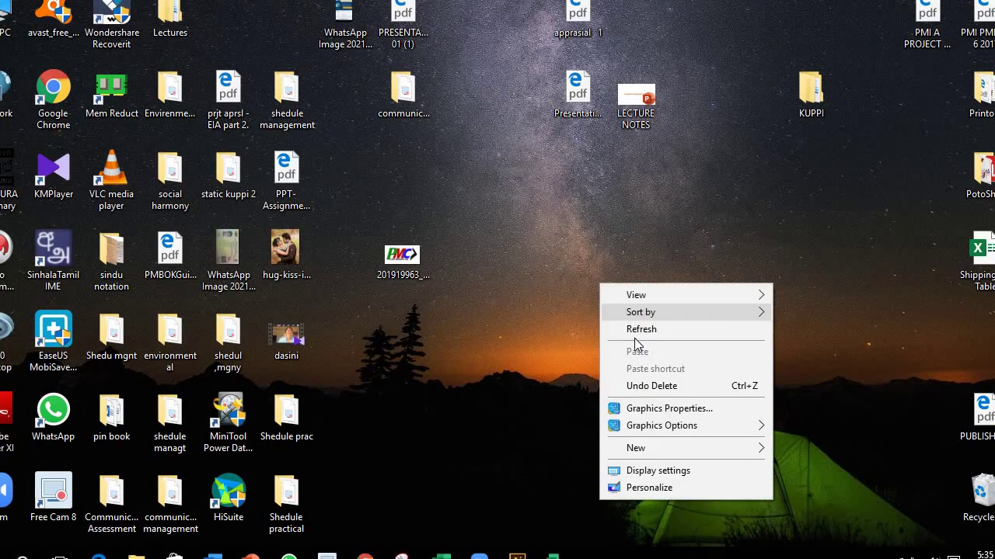
click(645, 329)
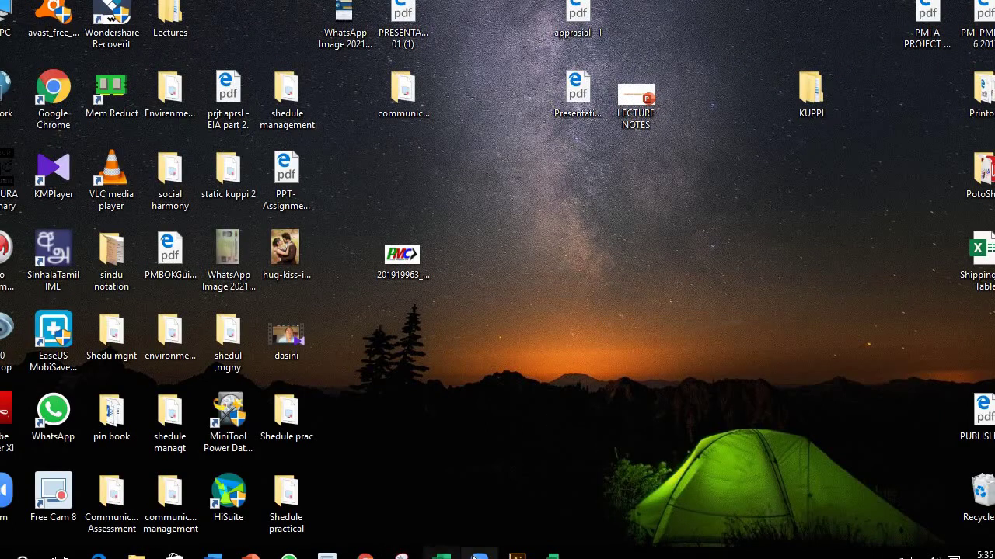
click(289, 557)
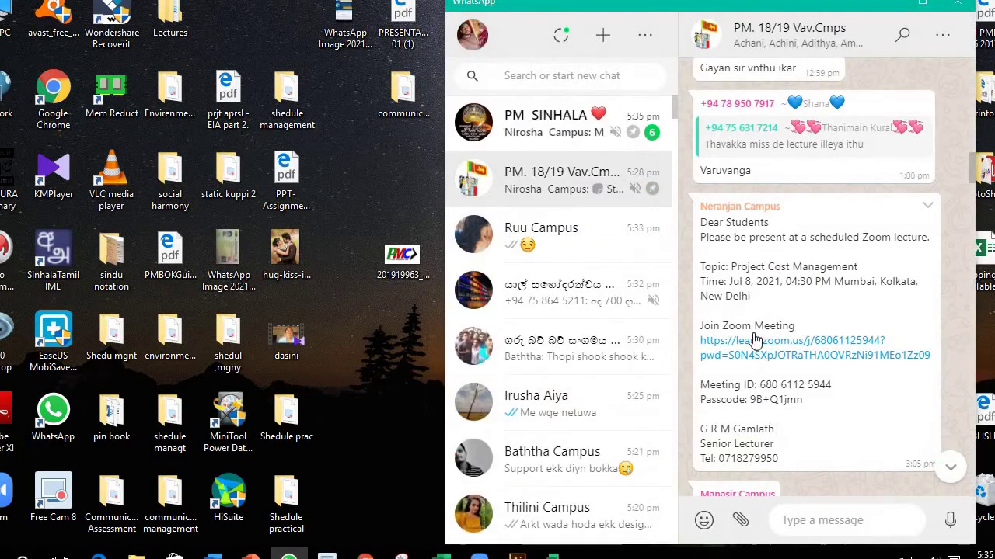
click(754, 342)
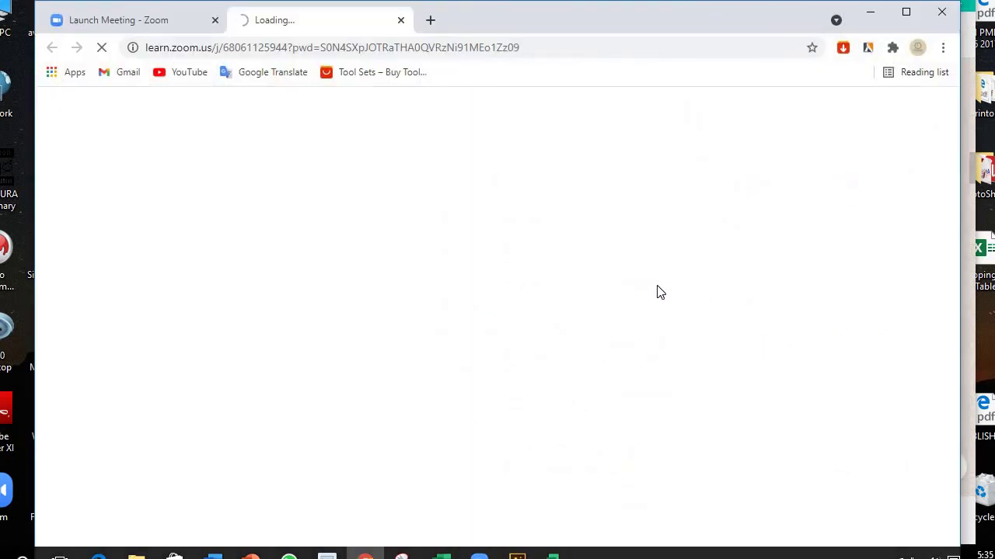
right_click(624, 29)
click(642, 29)
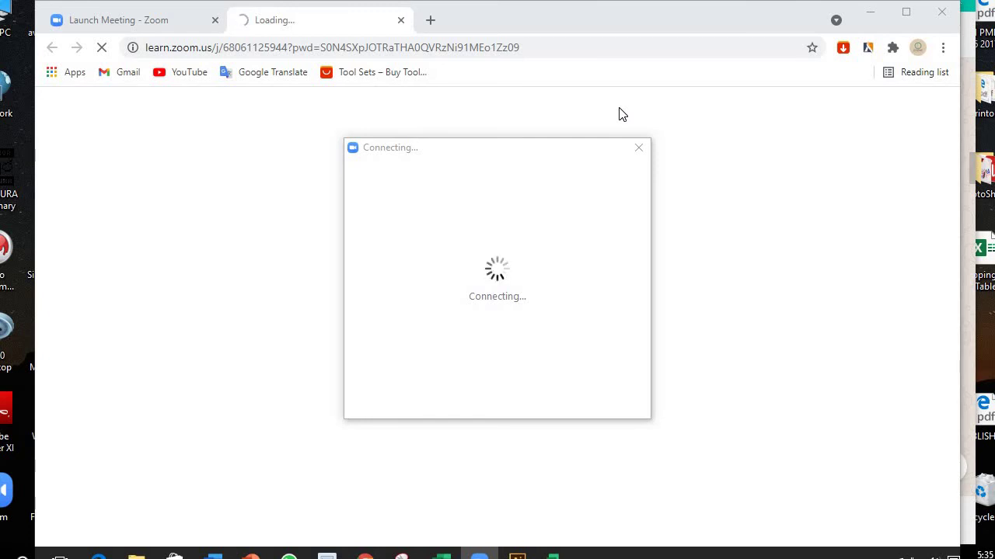
click(165, 19)
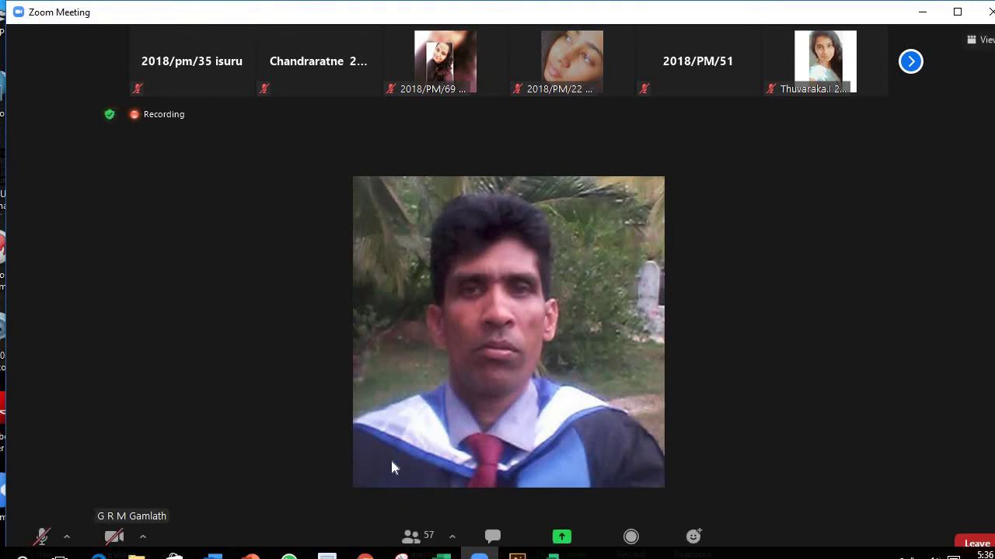
Show the list of participants in the rejoined Zoom meeting and move the meeting window slightly upward
click(411, 532)
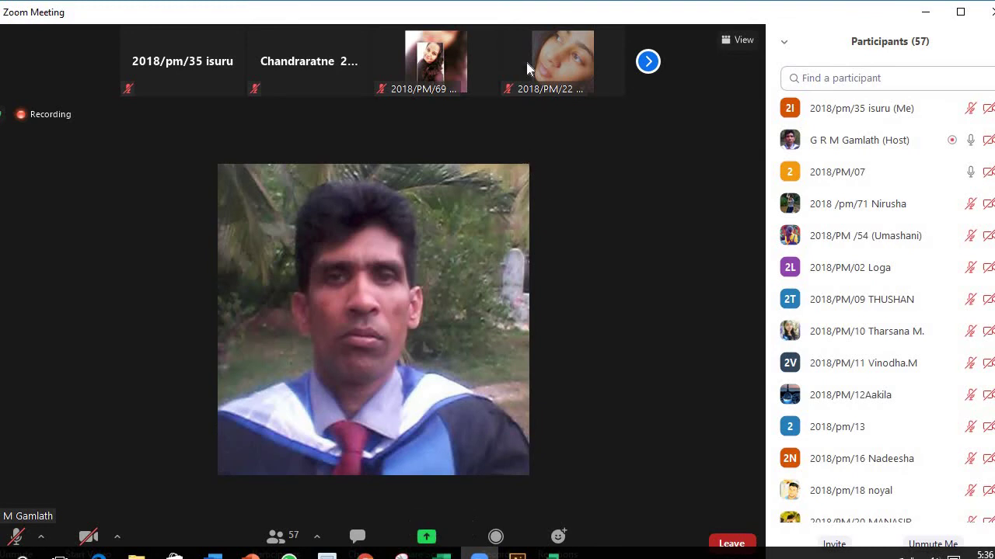
drag(518, 18, 519, 4)
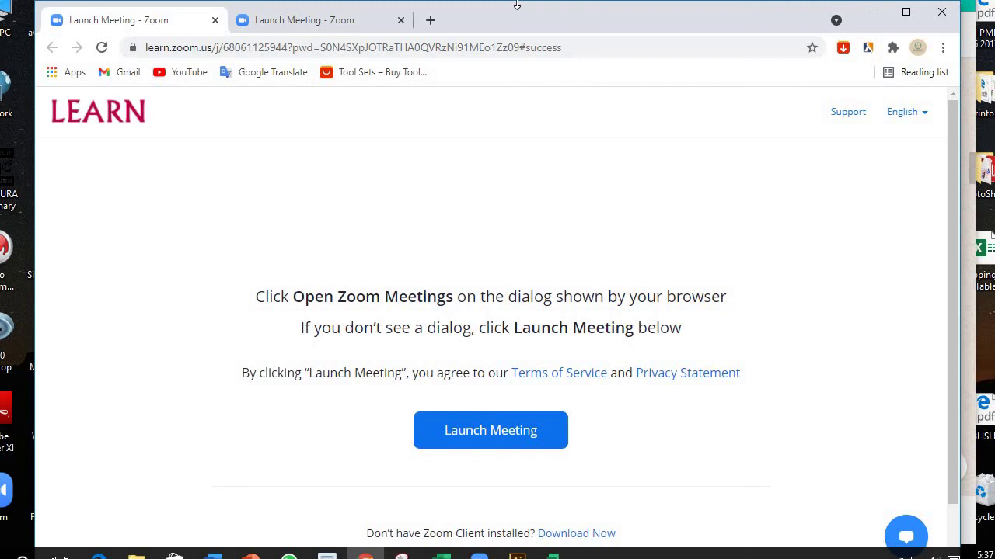
Relaunch the Zoom meeting from the browser's Launch Meeting page and check the Wi-Fi connection while it connects
click(500, 441)
click(552, 175)
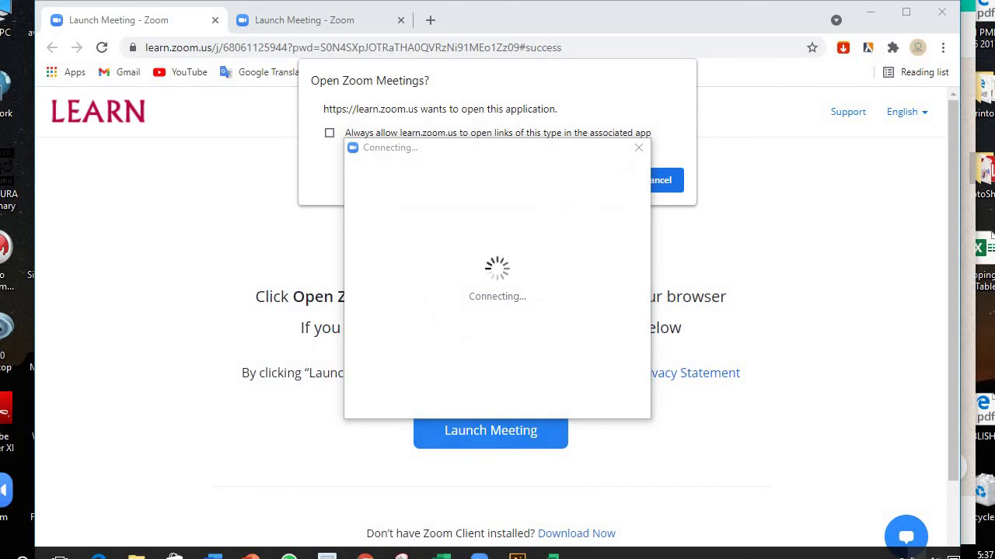
click(917, 553)
click(935, 553)
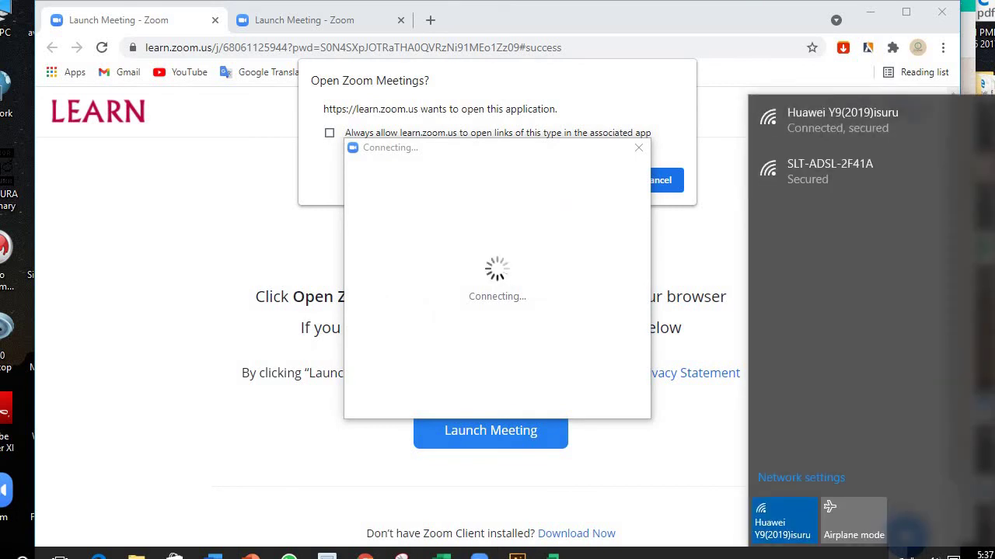
right_click(781, 7)
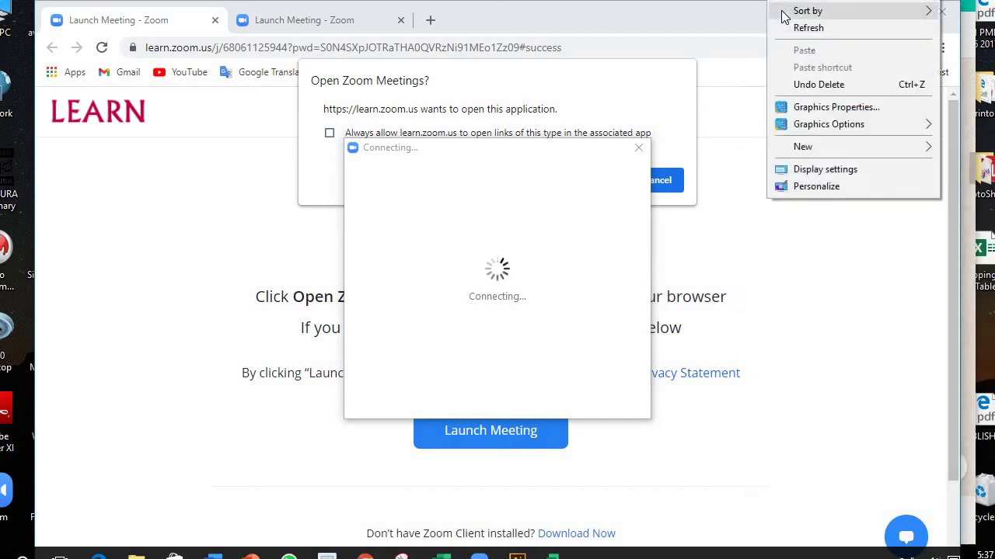
click(798, 31)
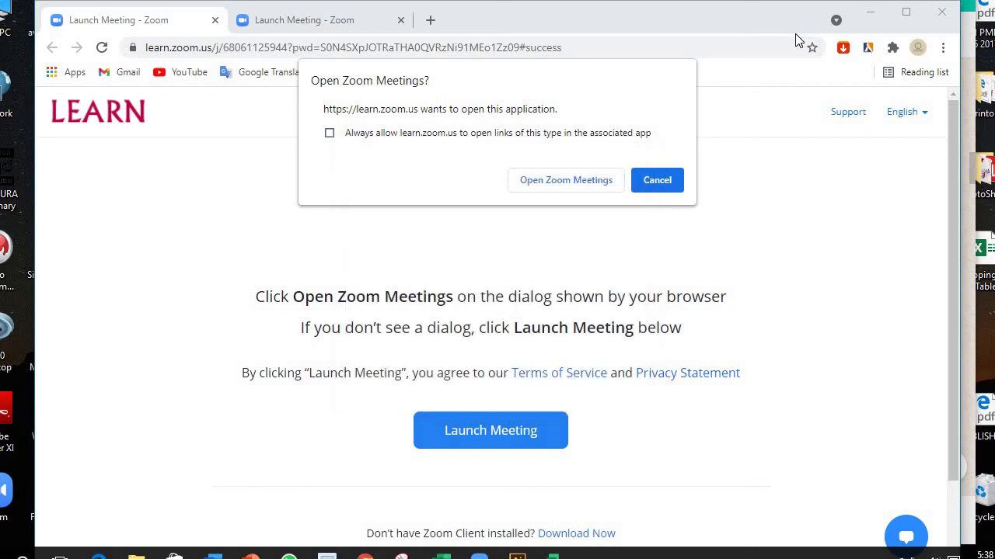
Allow the browser to open Zoom Meetings again and join the lecture with computer audio
click(585, 180)
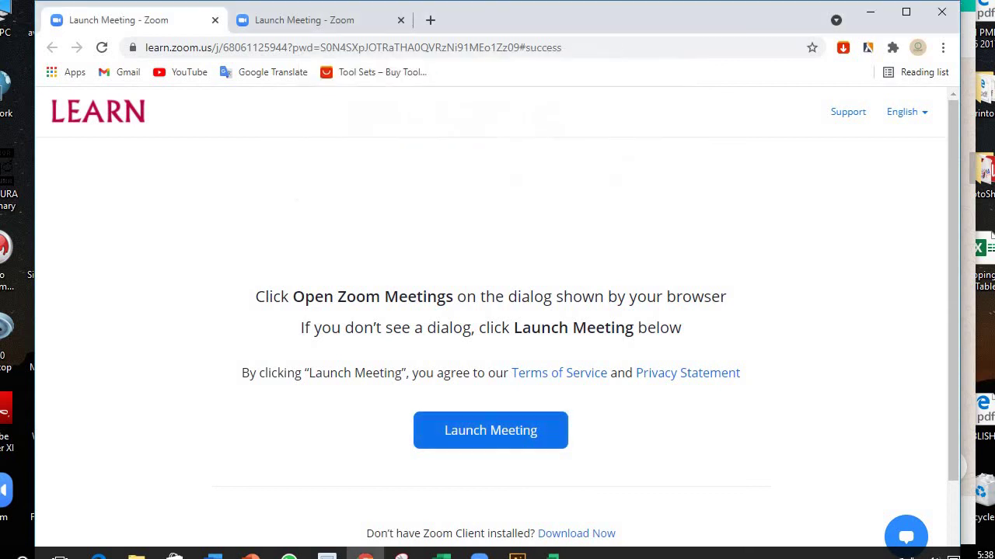
right_click(631, 2)
click(661, 98)
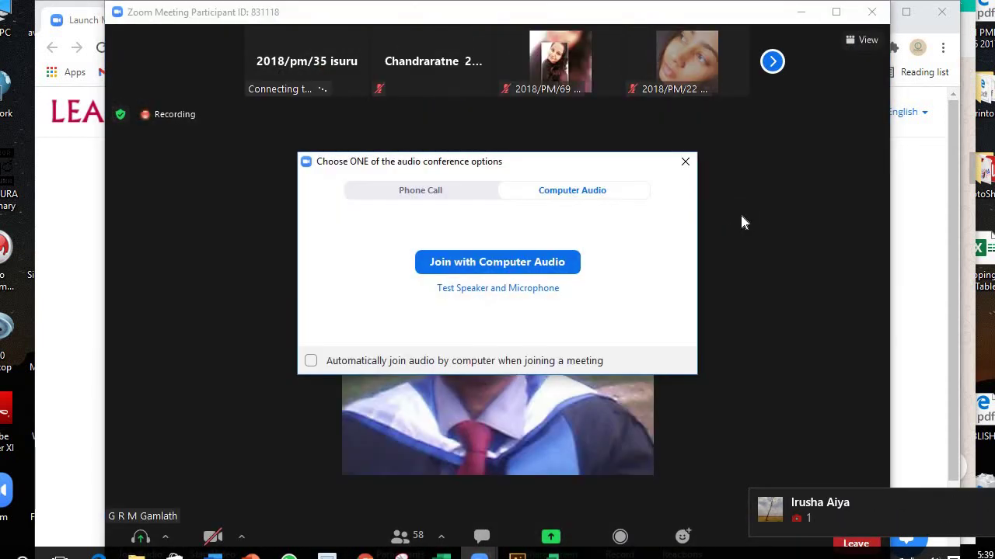
click(539, 266)
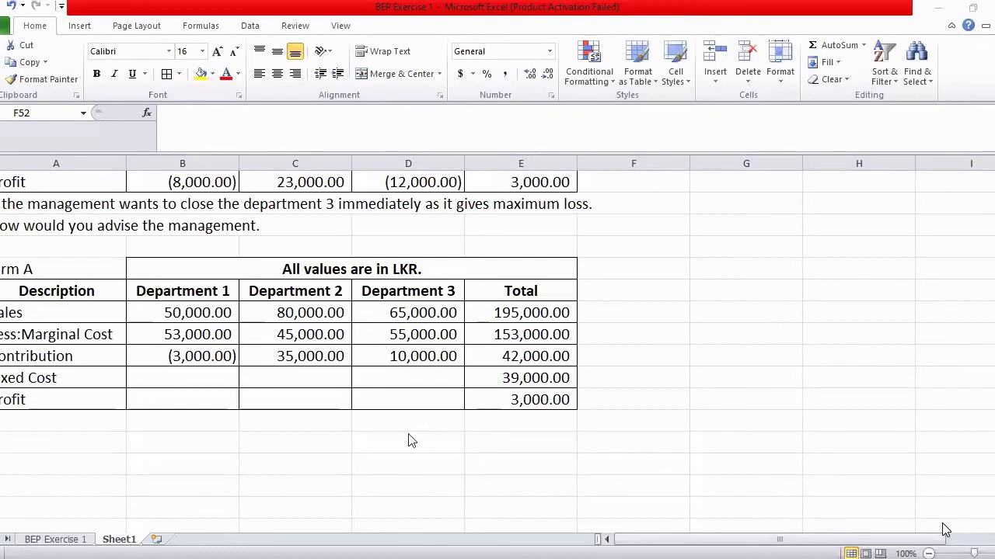
In cell D54 of the shared workbook, add the contributions of Department 3 and Department 1 with =D51+B51
key(F2)
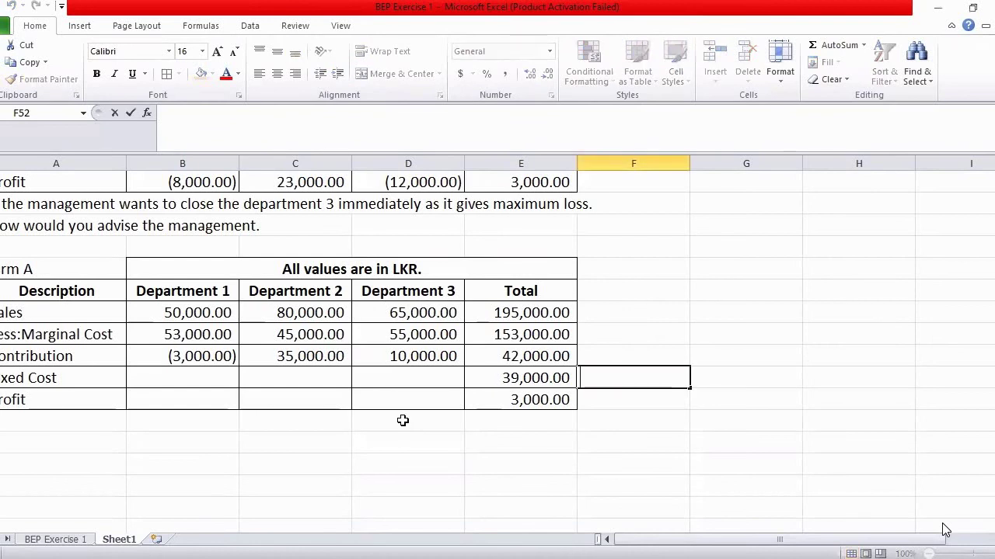
click(402, 421)
text(=)
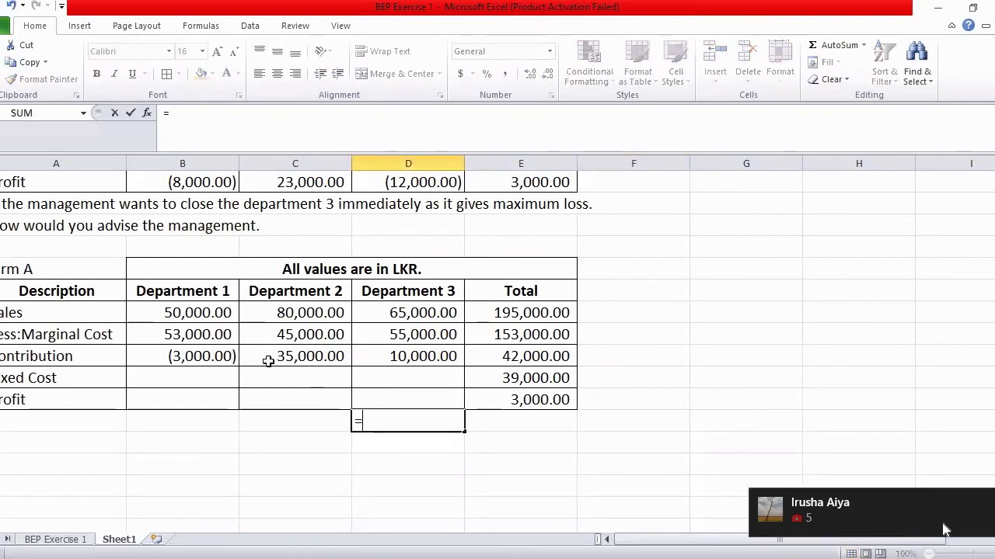
click(388, 359)
text(+)
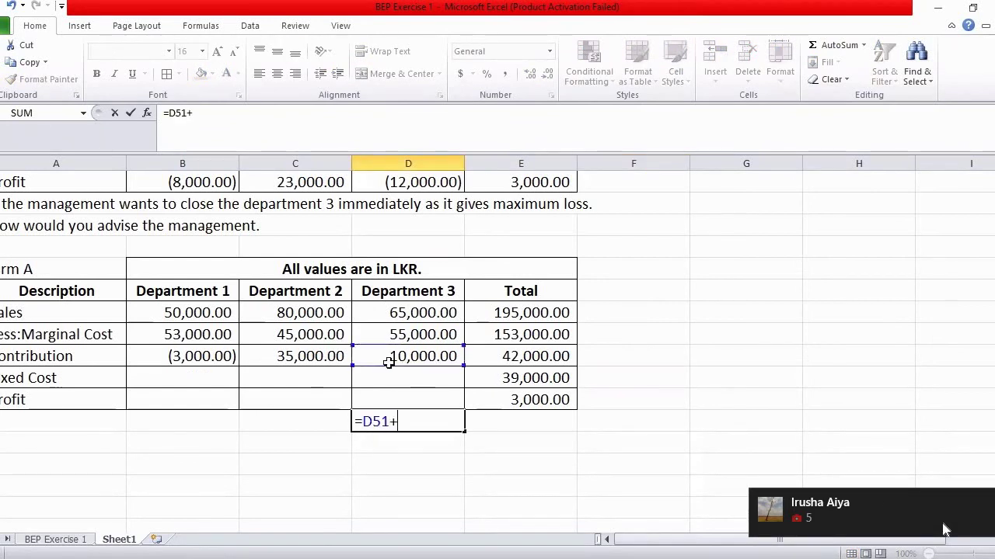
click(230, 358)
key(Return)
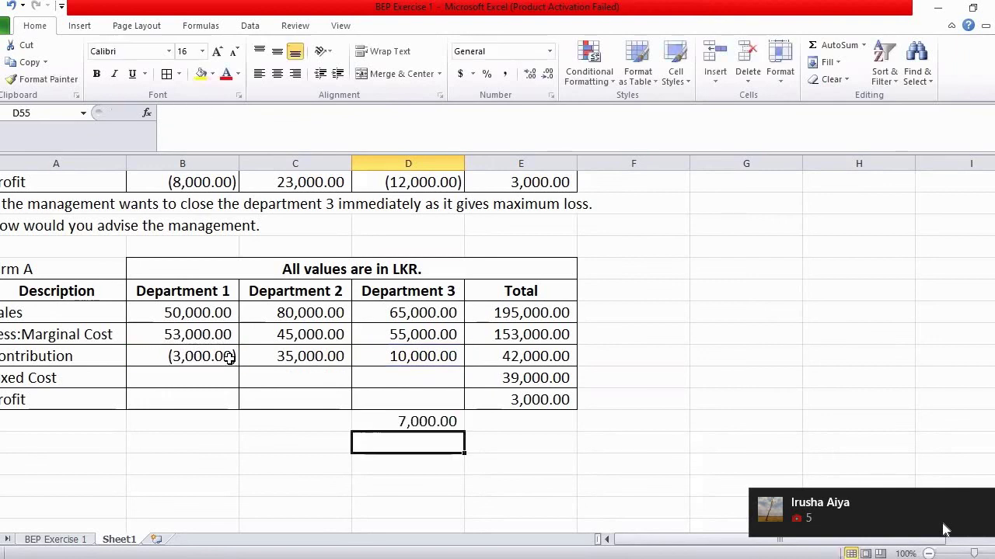
Fill cell D54 with yellow and label it "net loss" in cell E54
click(423, 420)
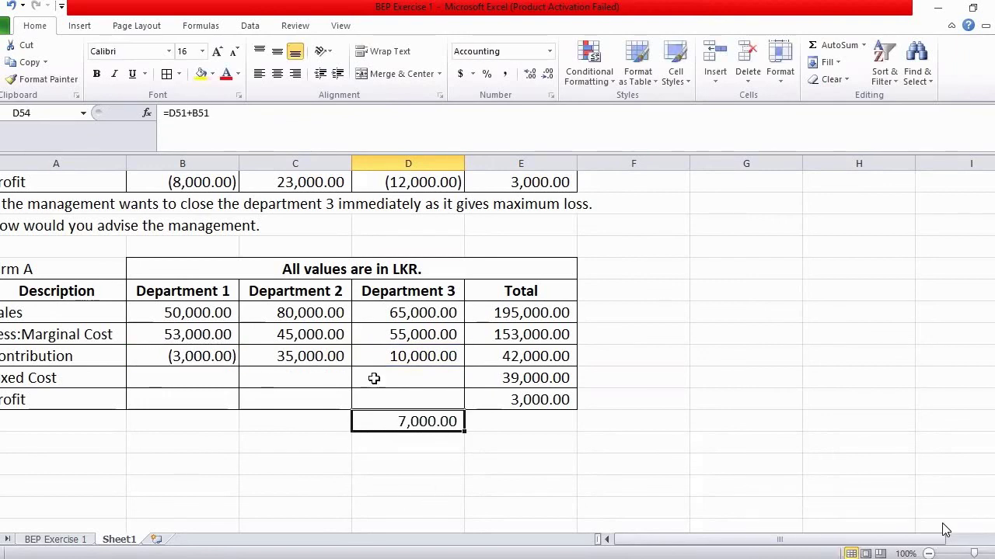
click(201, 75)
click(491, 423)
text(n)
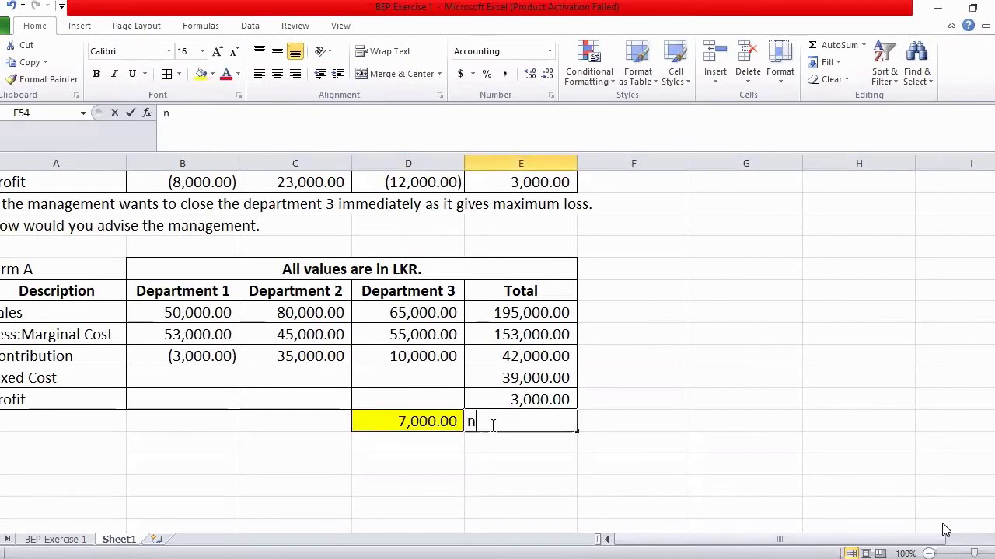
text(et lo)
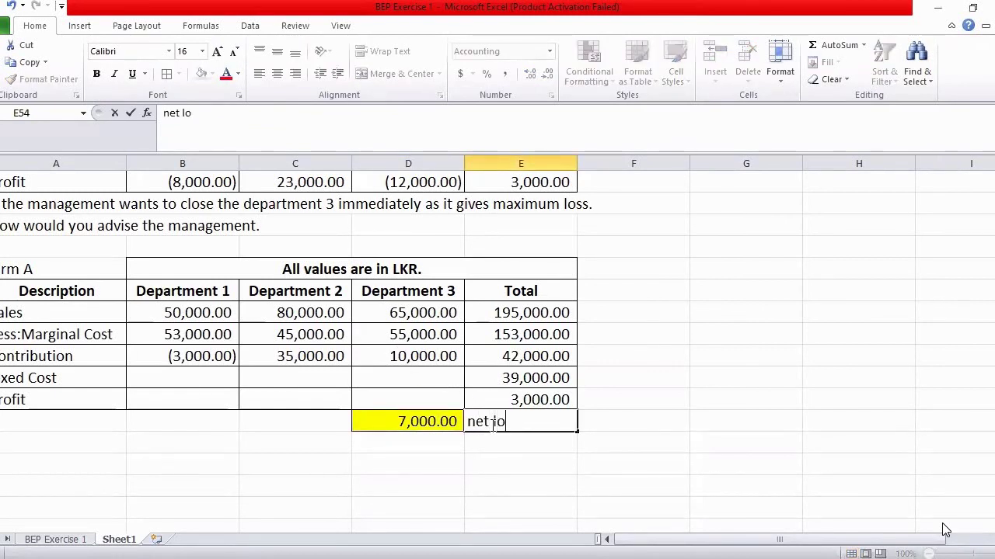
text(ss)
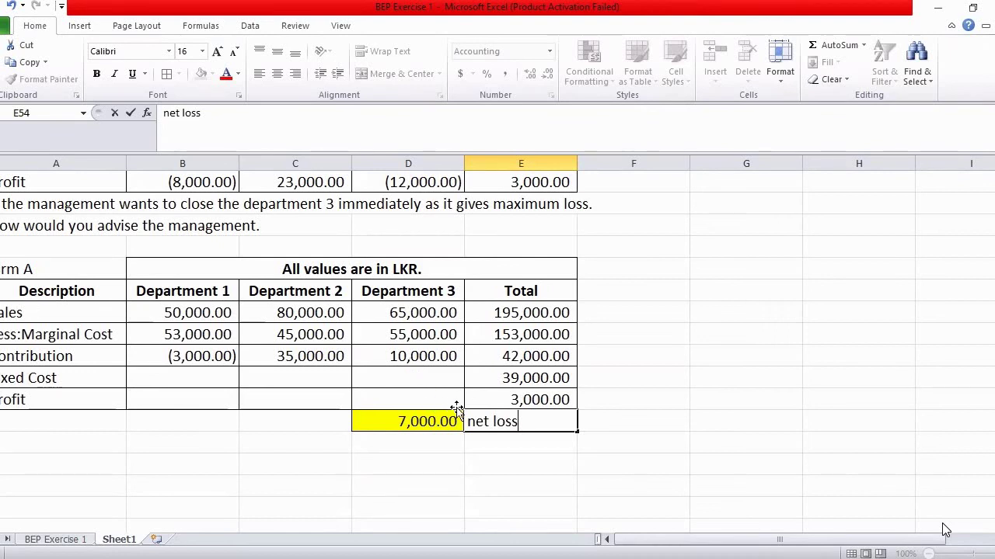
click(412, 427)
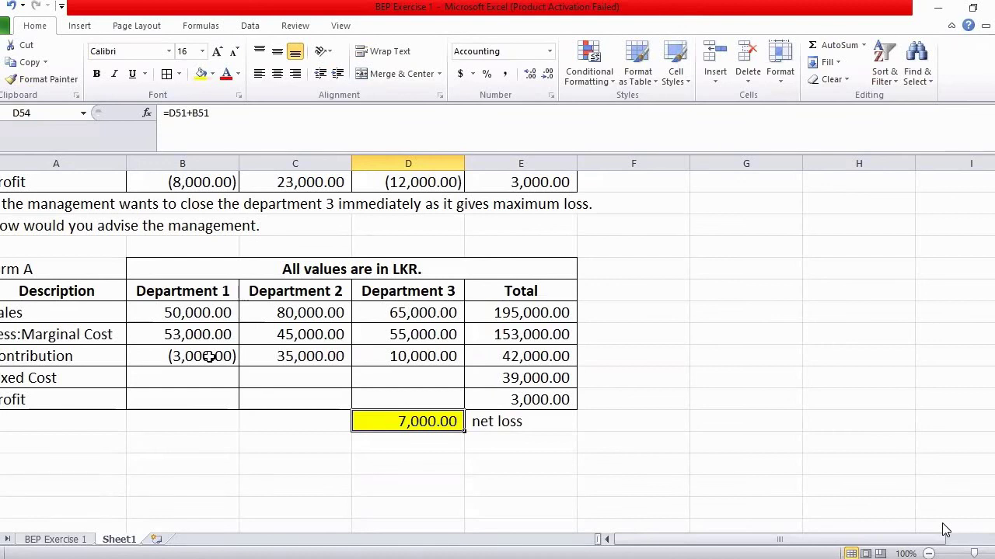
Copy the Firm A contribution table in A47:E54, including the net loss row, and paste it at cell A57
scroll(204, 335, up, 2)
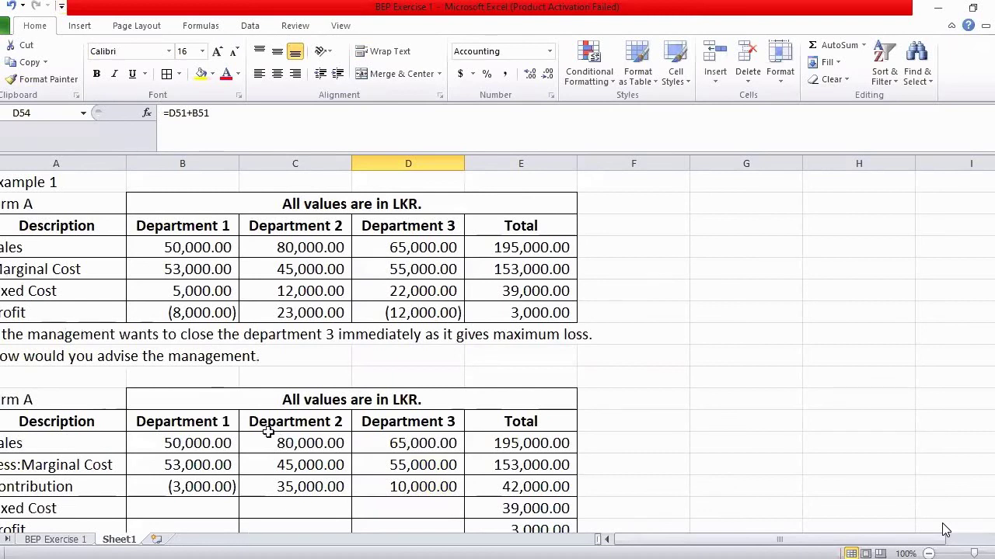
scroll(344, 373, down, 1)
scroll(342, 361, up, 1)
scroll(191, 418, down, 1)
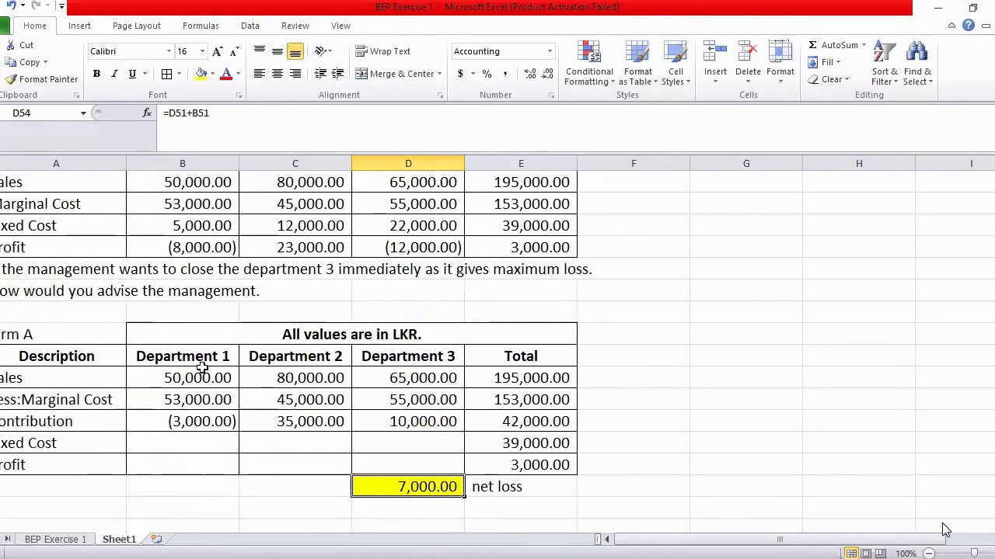
drag(45, 342, 380, 487)
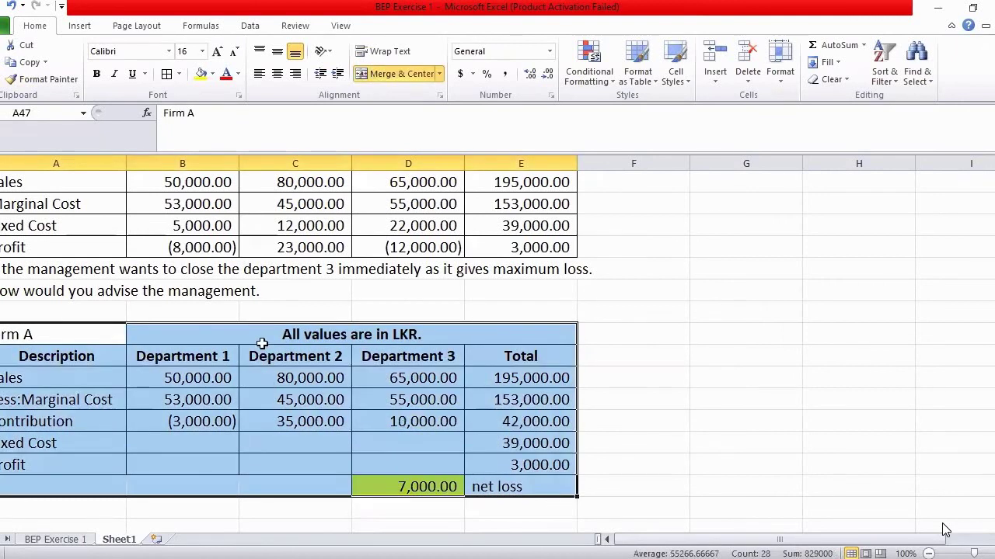
right_click(262, 343)
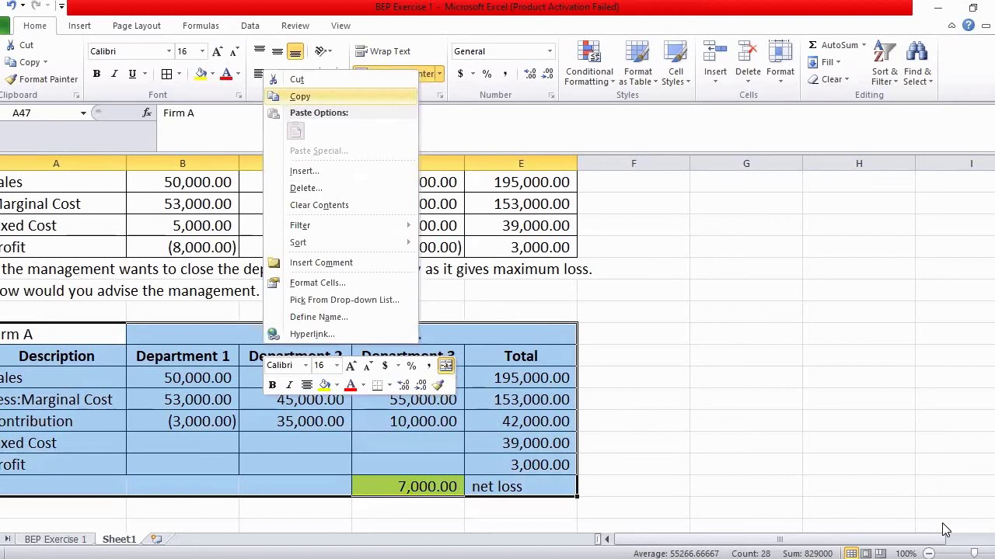
click(300, 97)
scroll(29, 422, down, 2)
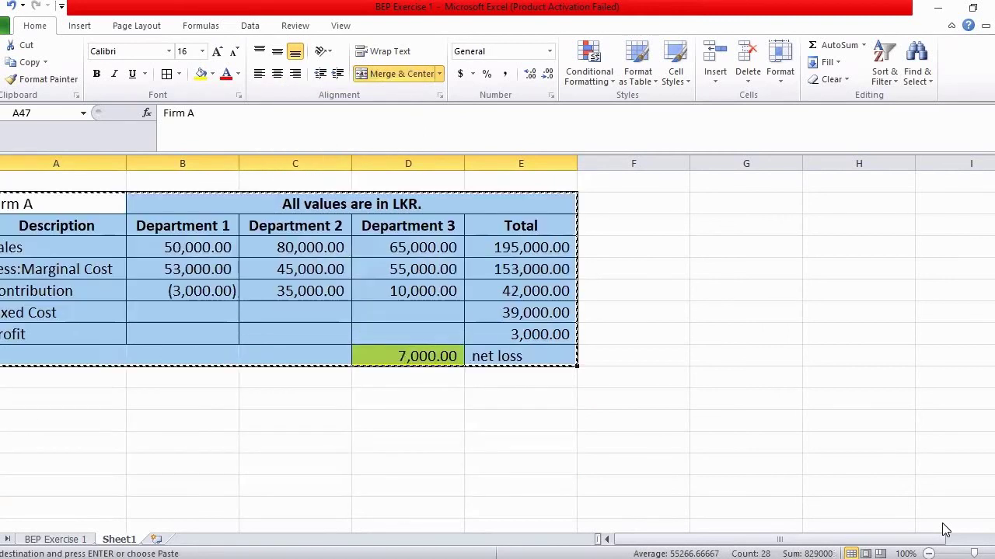
click(28, 421)
key(ctrl+v)
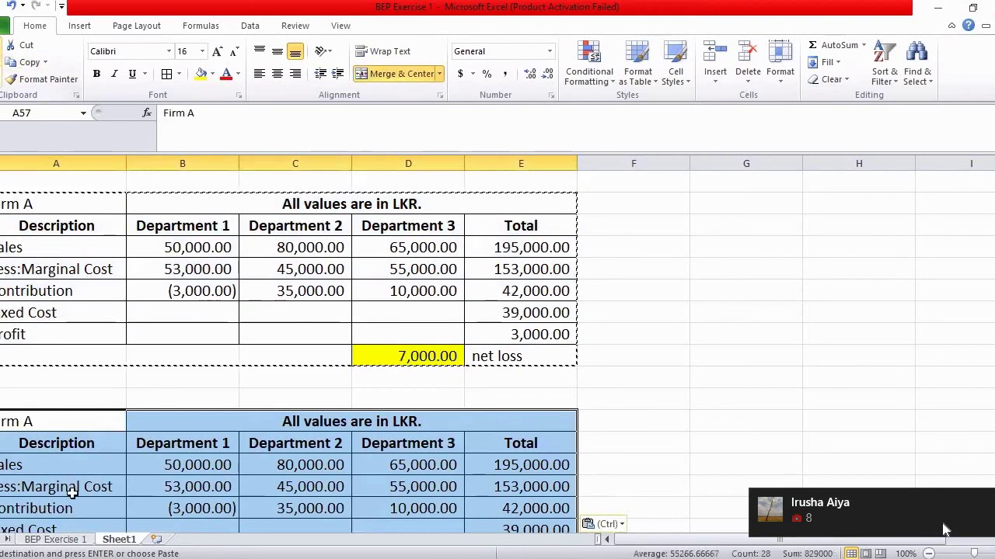
Make the "Less:Marginal Cost" row of the copied table bold and fill it with light green
drag(24, 493, 498, 486)
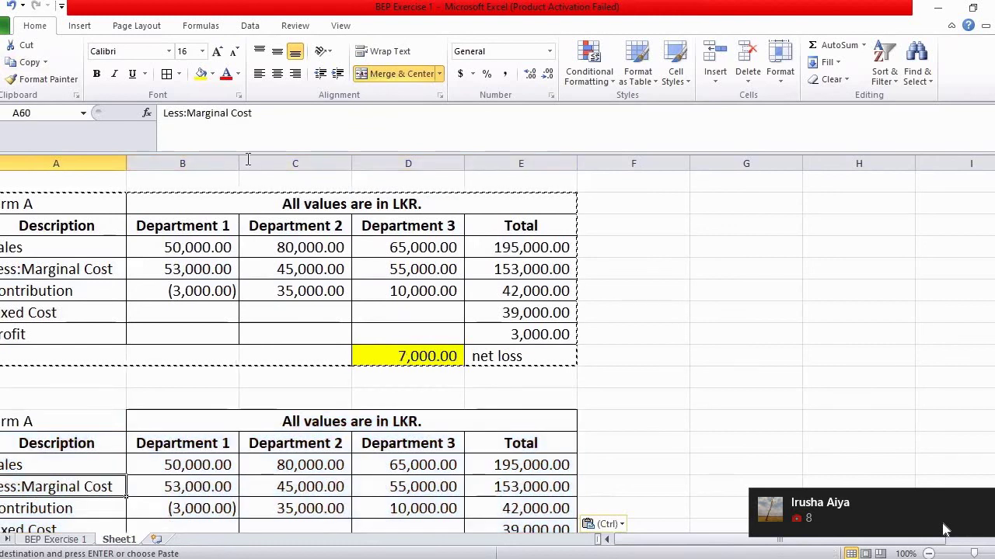
click(97, 73)
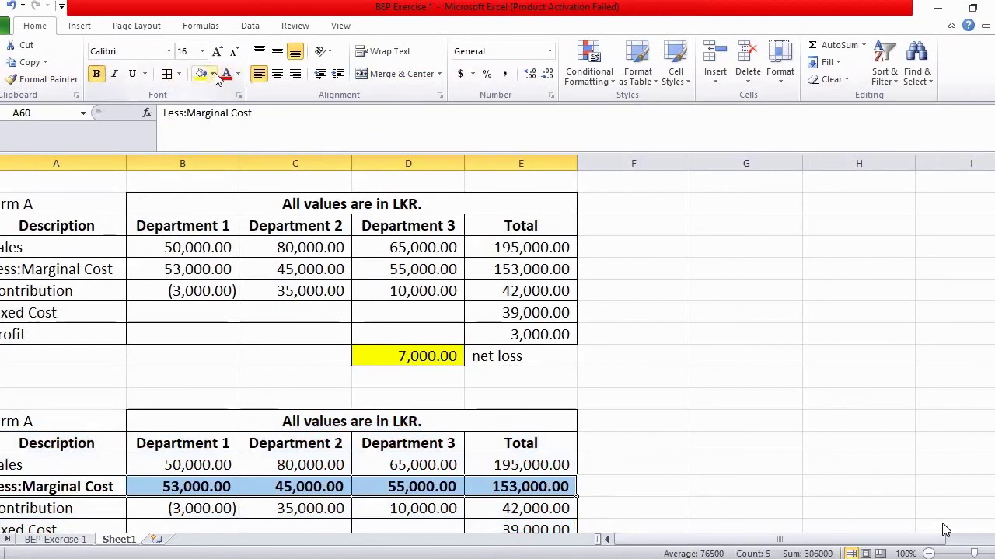
click(212, 73)
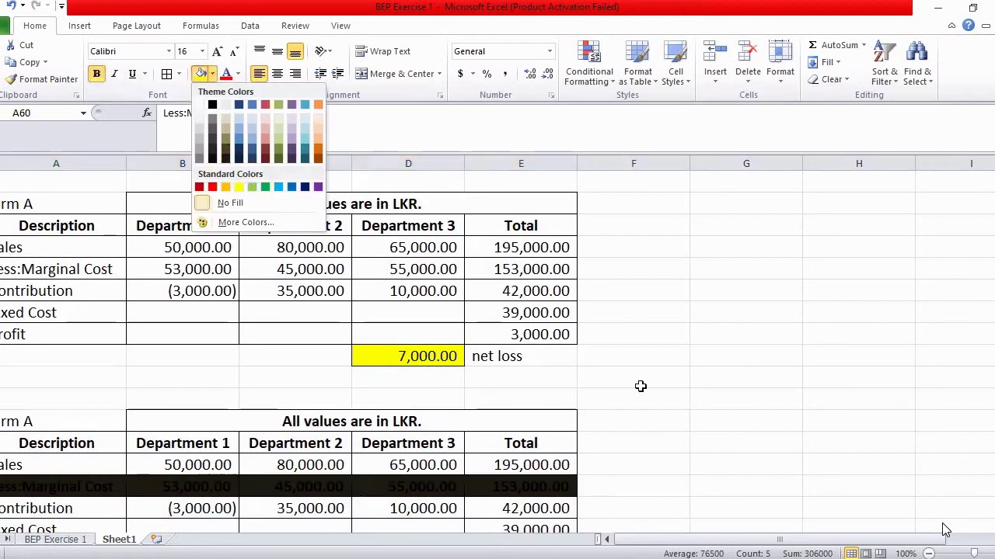
click(252, 186)
scroll(564, 351, down, 3)
scroll(406, 346, up, 3)
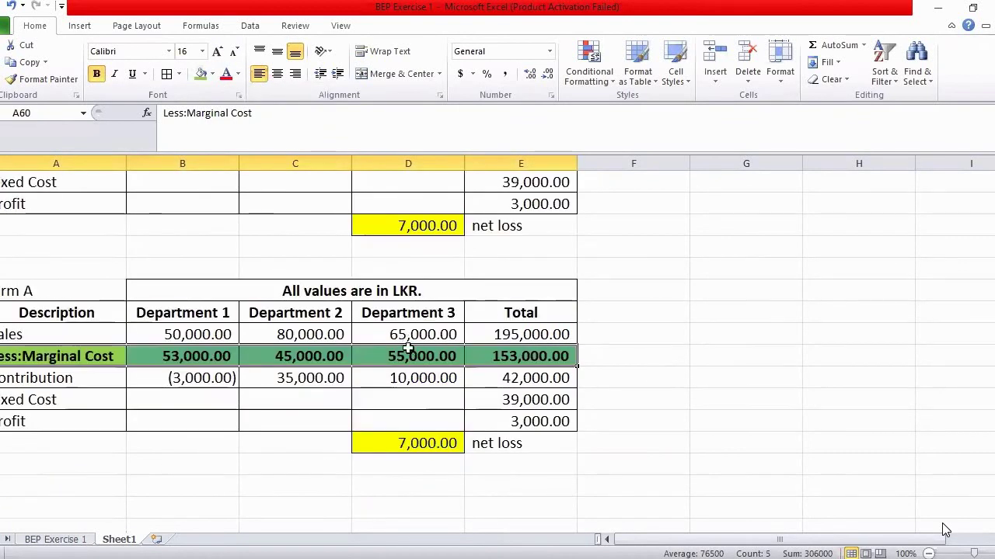
scroll(384, 331, up, 1)
scroll(233, 420, down, 2)
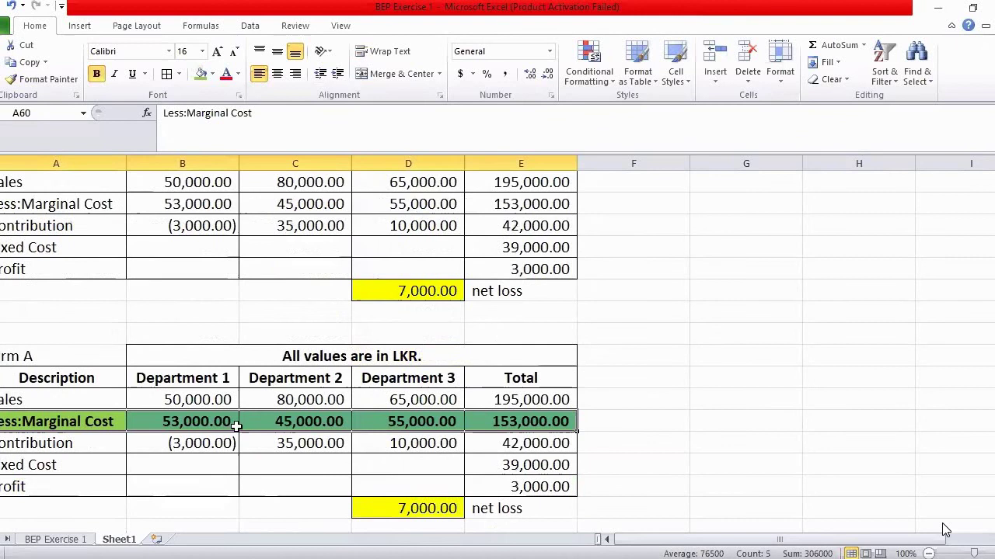
Set Department 1's marginal cost in cell B60 to 51000
click(191, 419)
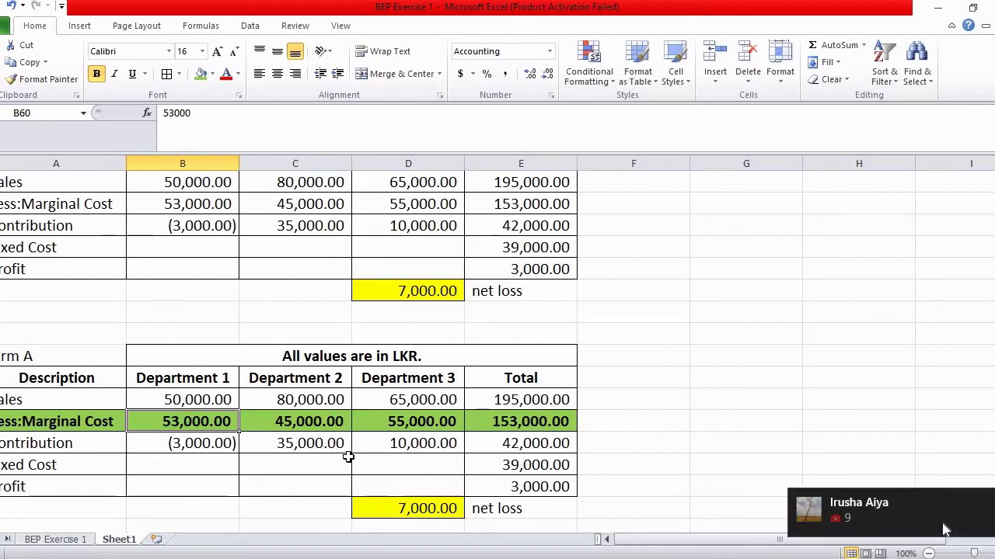
text(5100)
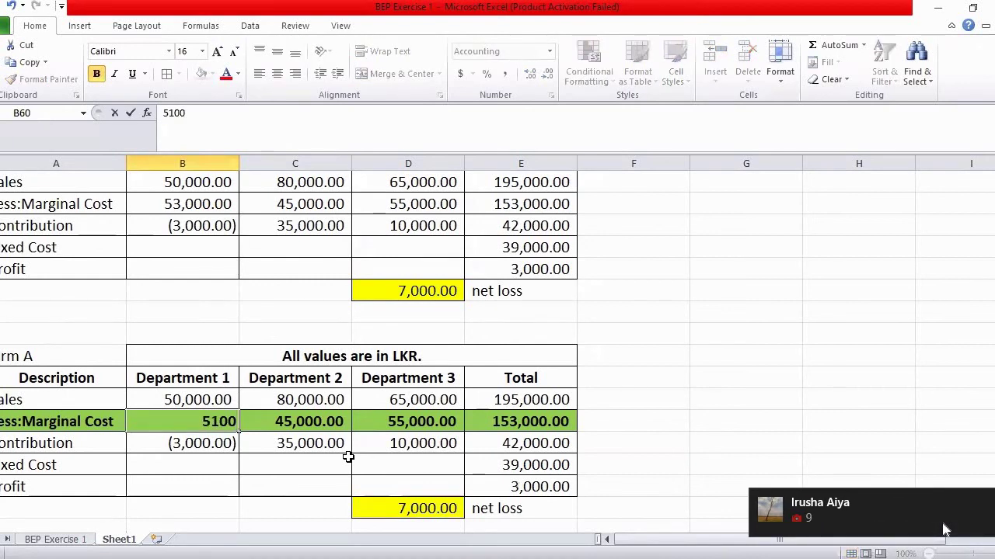
text(0)
click(272, 507)
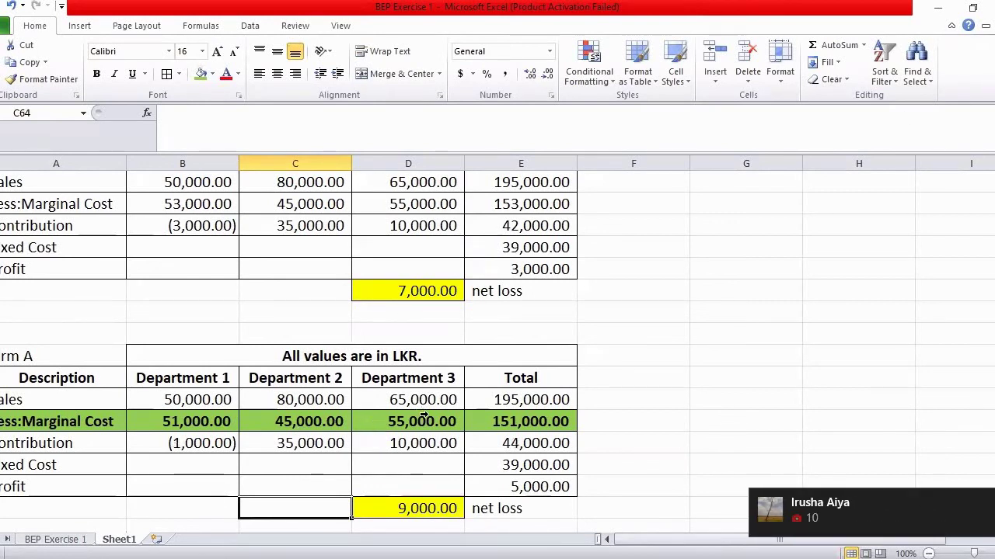
Exit the Zoom meeting's full-screen view, clear away the browser and chat windows behind it, and widen the meeting window across the screen
key(Escape)
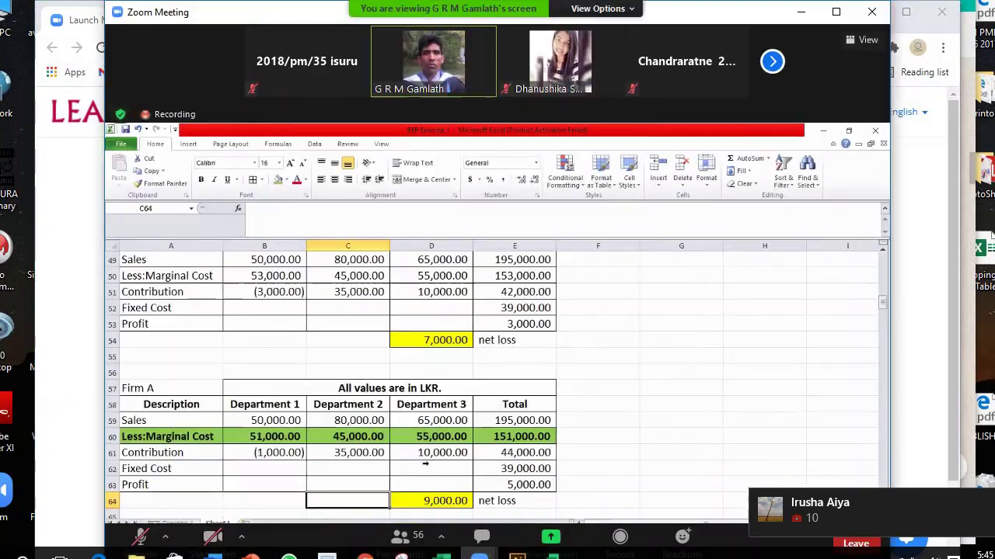
click(935, 31)
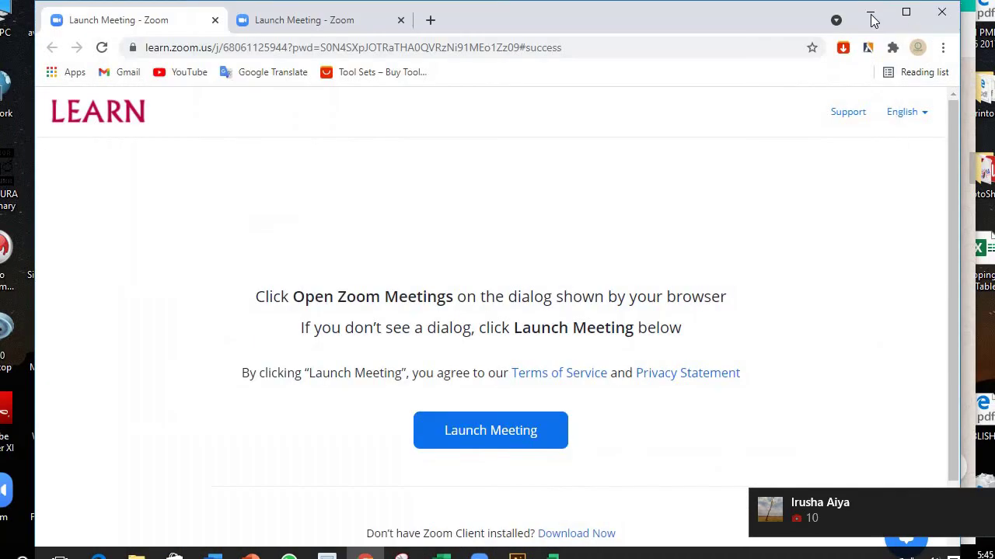
click(871, 11)
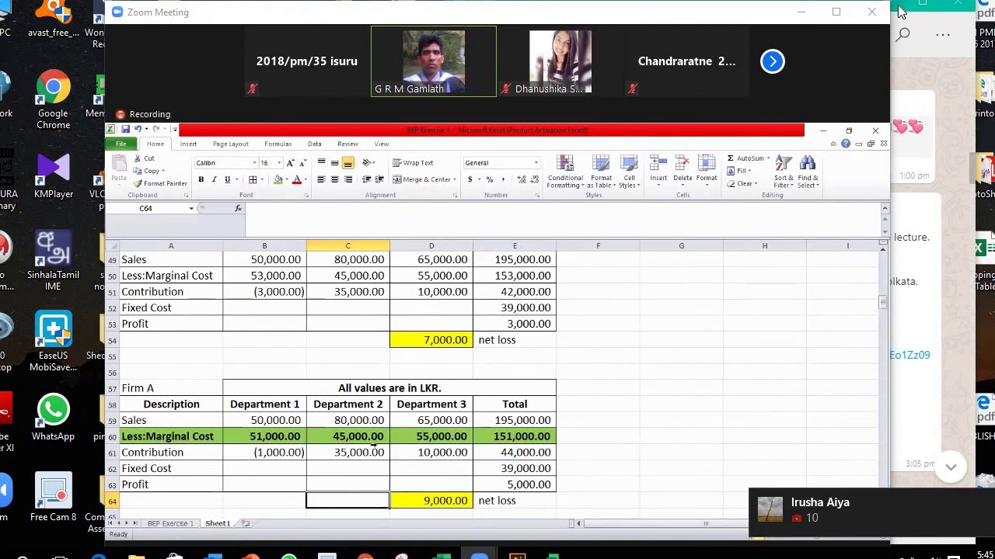
click(921, 3)
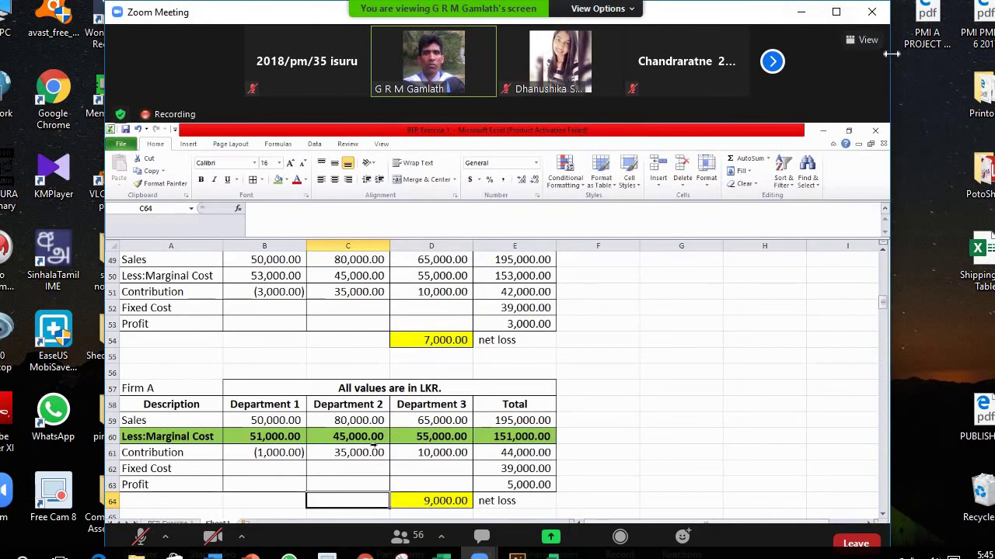
drag(888, 51, 994, 61)
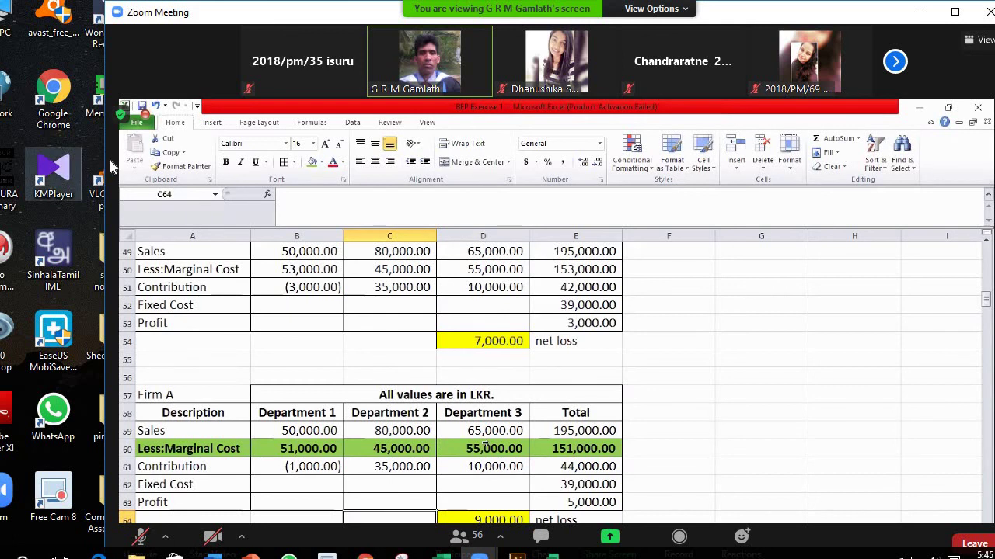
drag(99, 160, 8, 177)
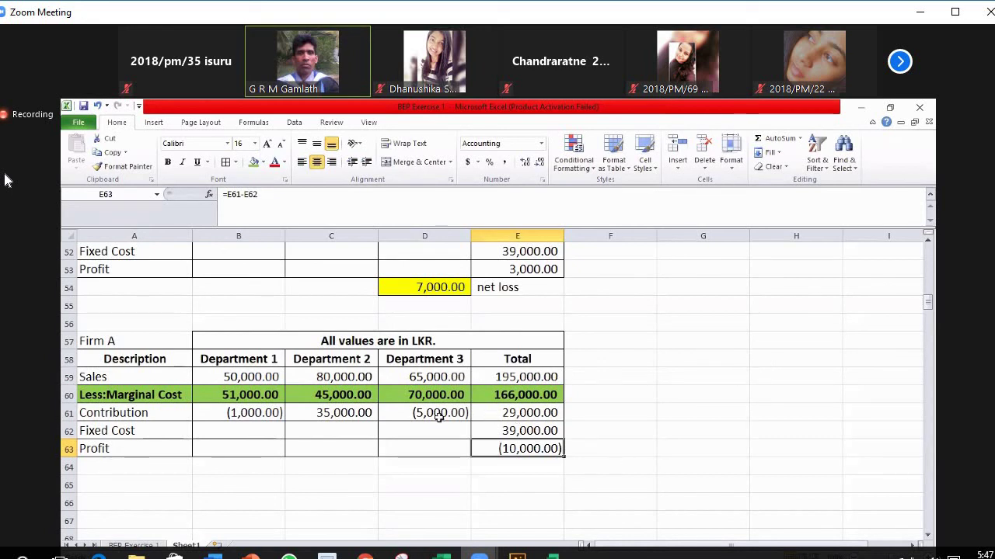
Check the second table's contributions and total profit, and enter "Is to be closed" under Department 3 in cell D64
scroll(379, 419, up, 1)
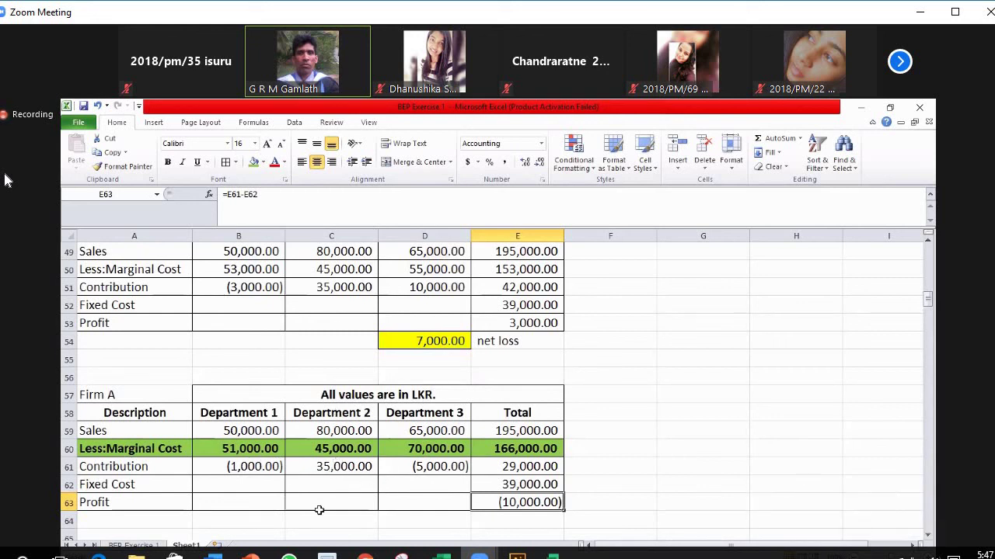
click(342, 466)
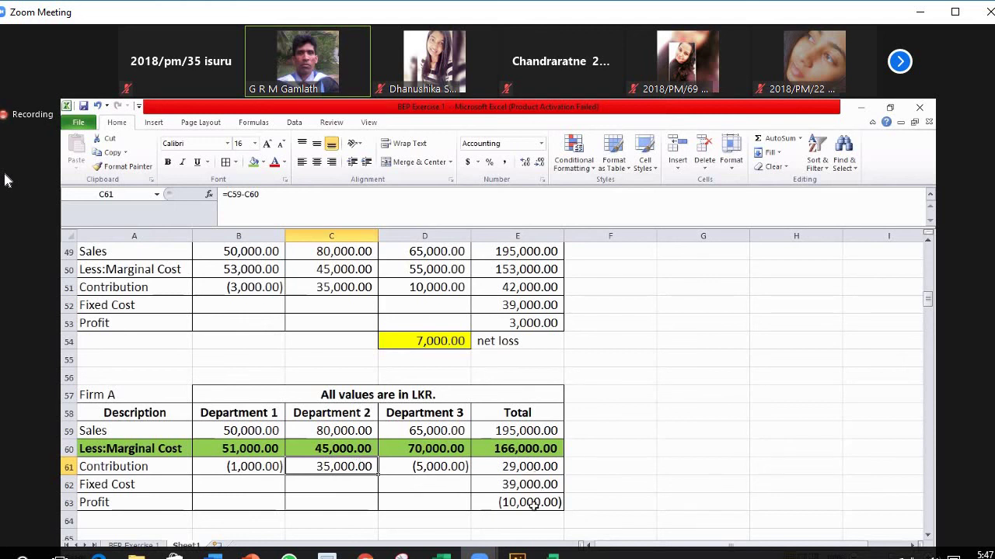
key(Right)
key(Right)
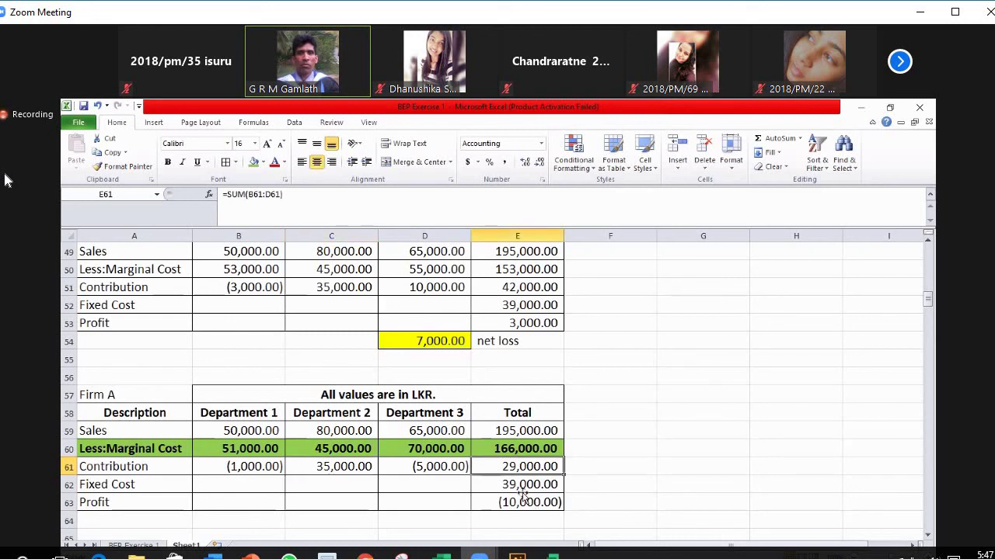
click(527, 503)
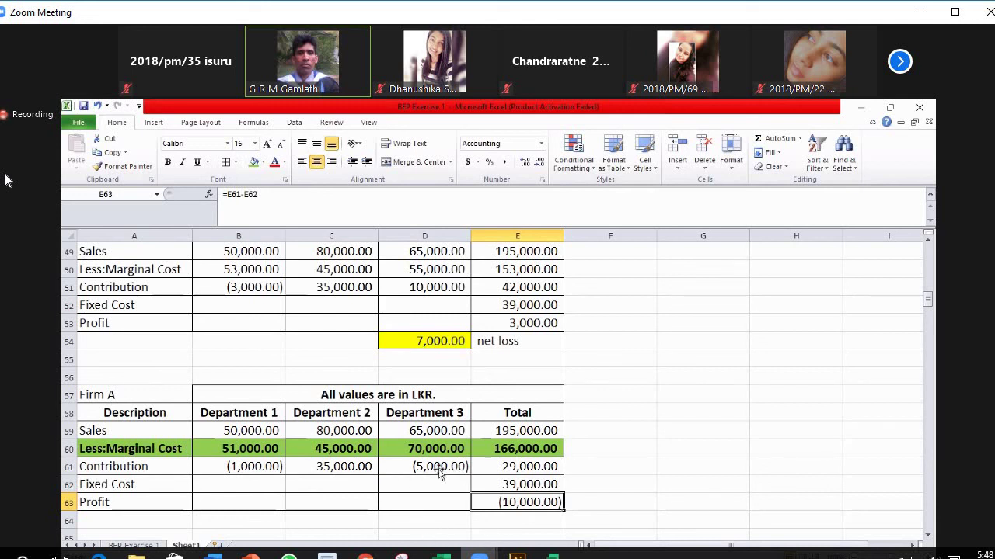
drag(403, 416, 435, 471)
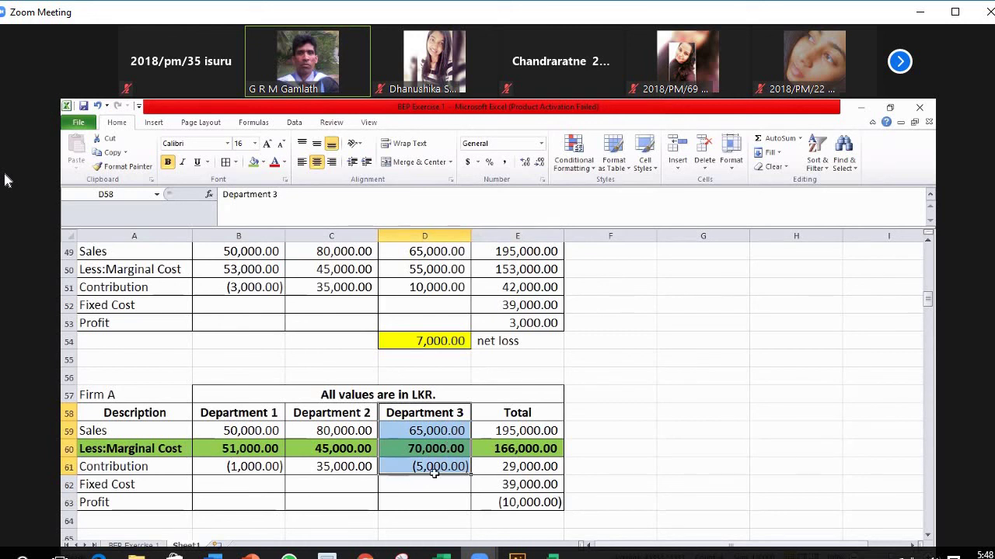
click(432, 522)
text(ls)
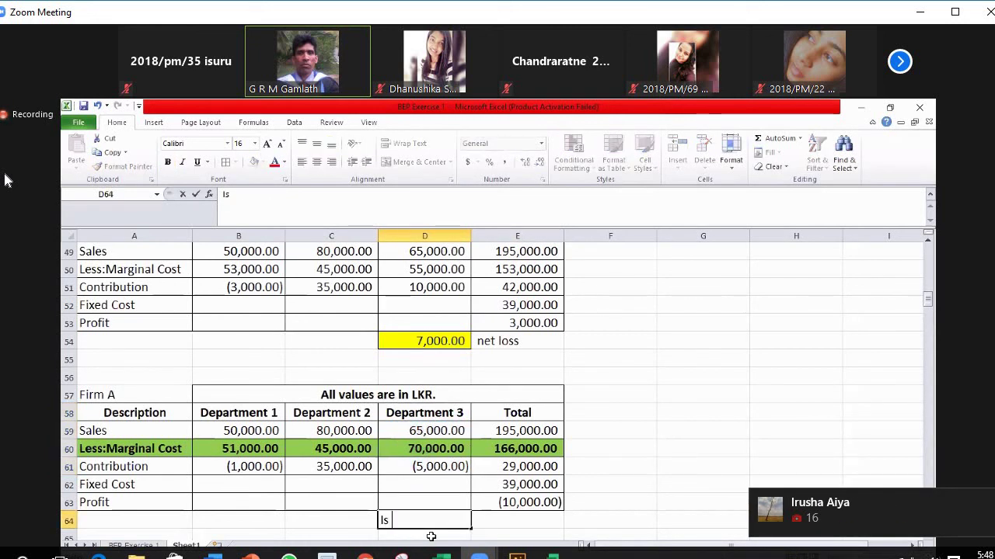
text( to be closed)
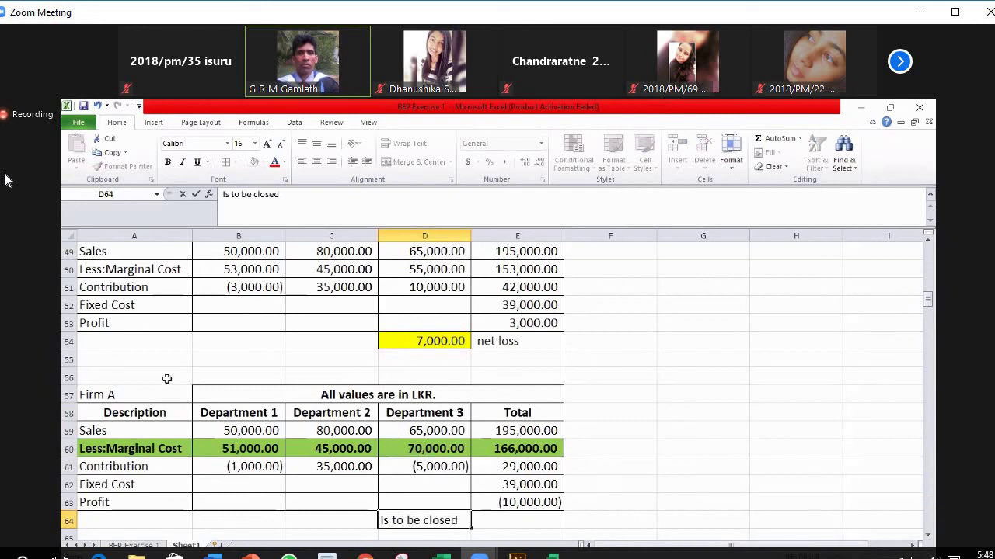
Enter "Is to be closed" under Department 1 of the first contribution table in cell B54
click(238, 339)
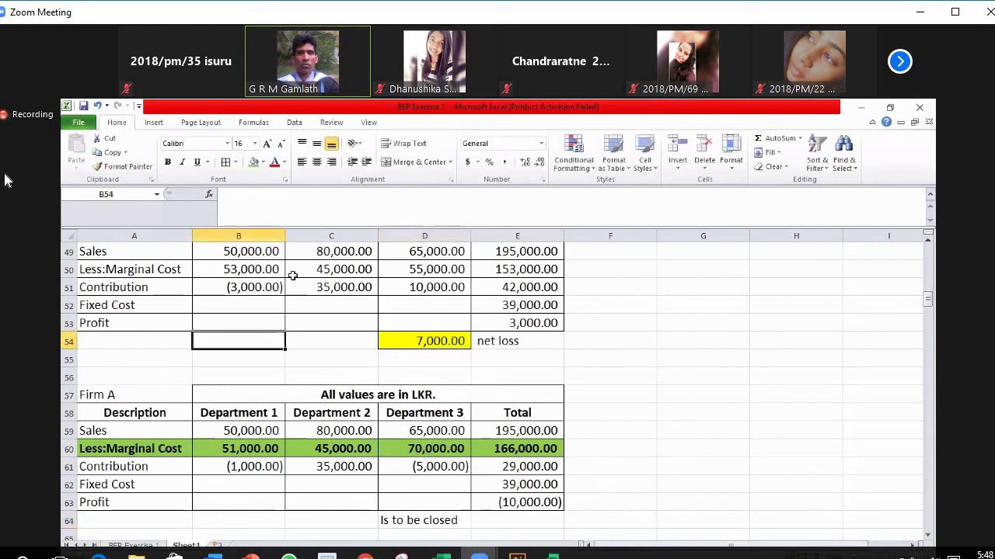
text(l)
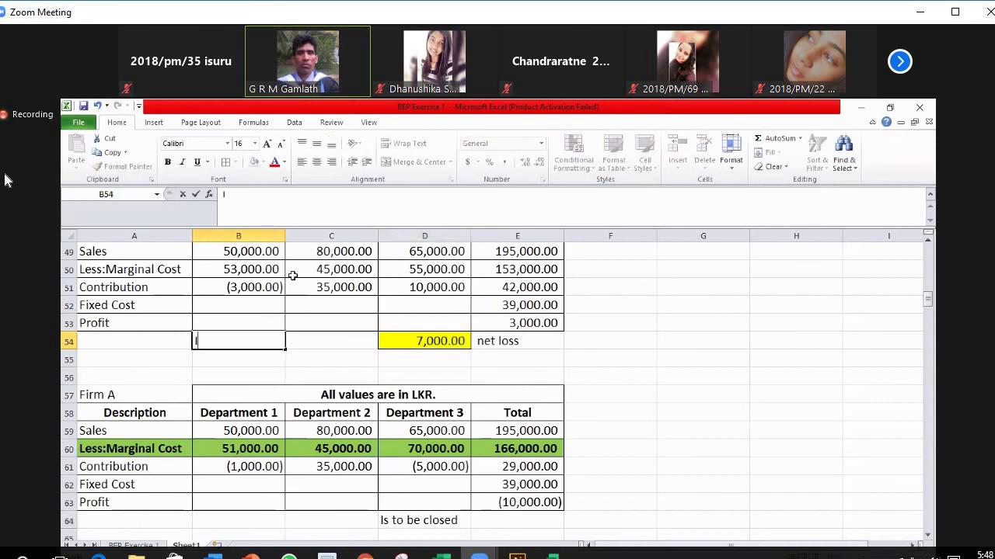
text(s to be closed)
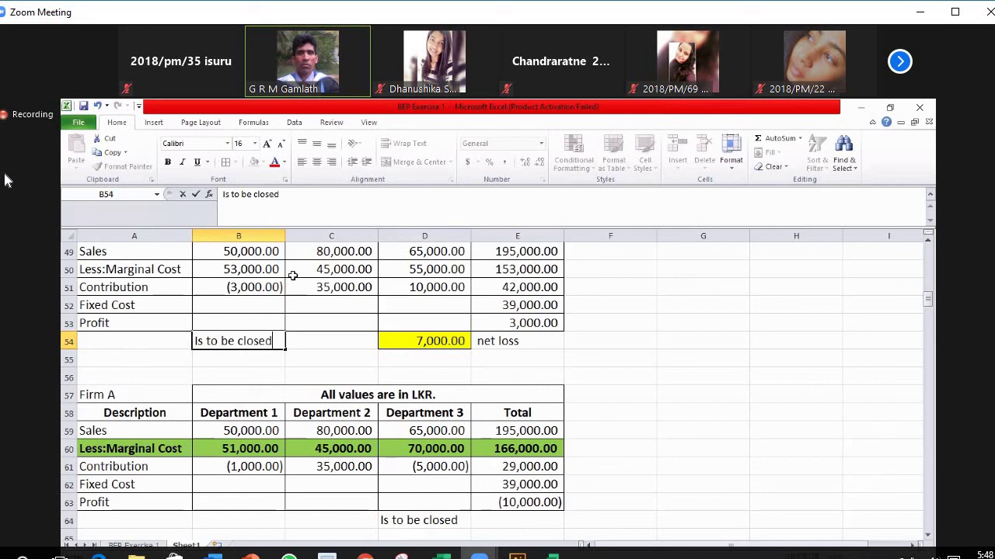
Enter "Continued" in cell D55 below the yellow net loss cell and centre the text
click(391, 356)
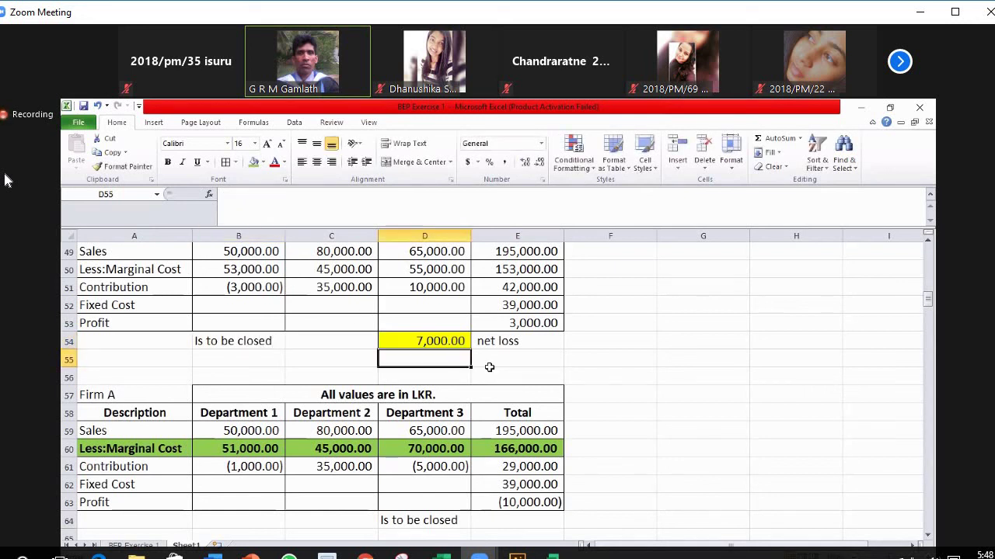
text(C)
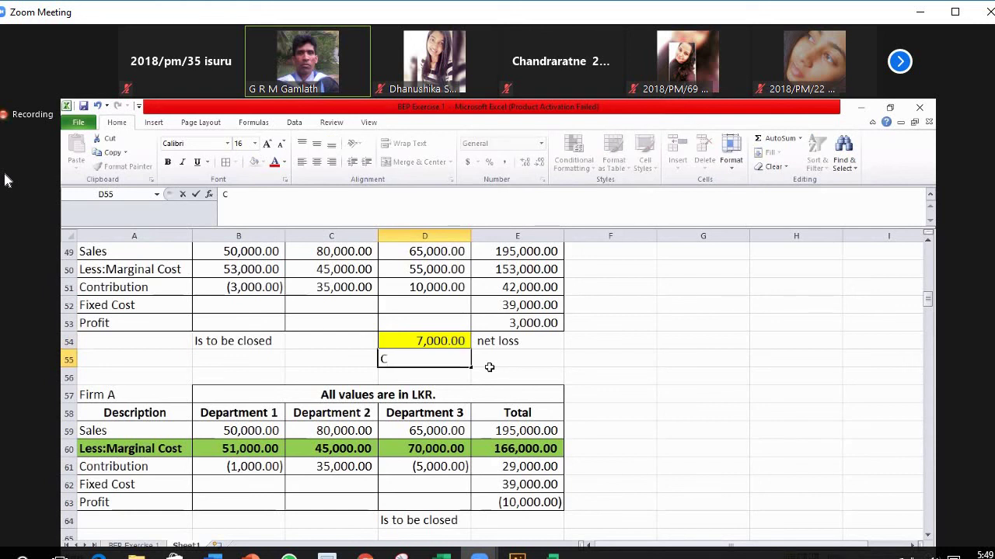
text(ontinued)
click(580, 363)
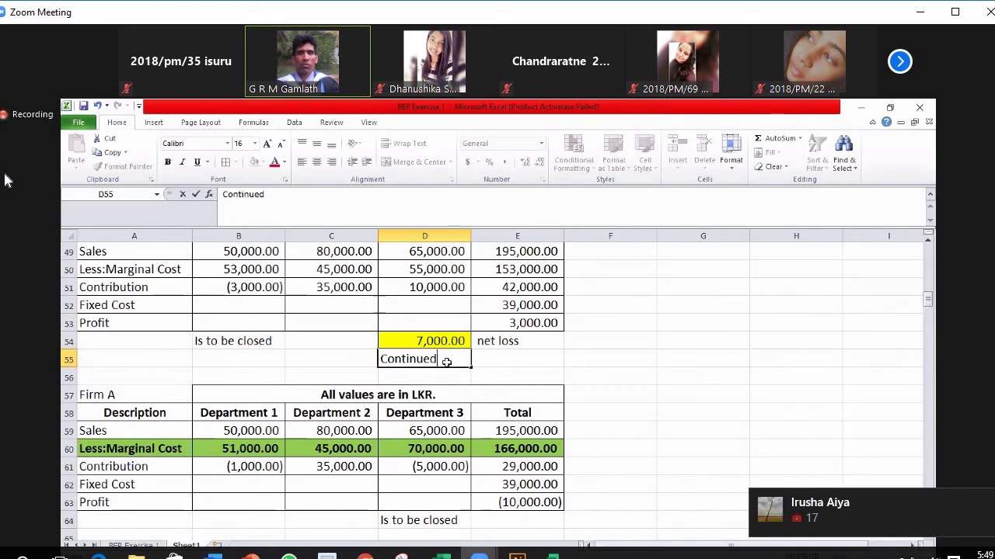
click(431, 354)
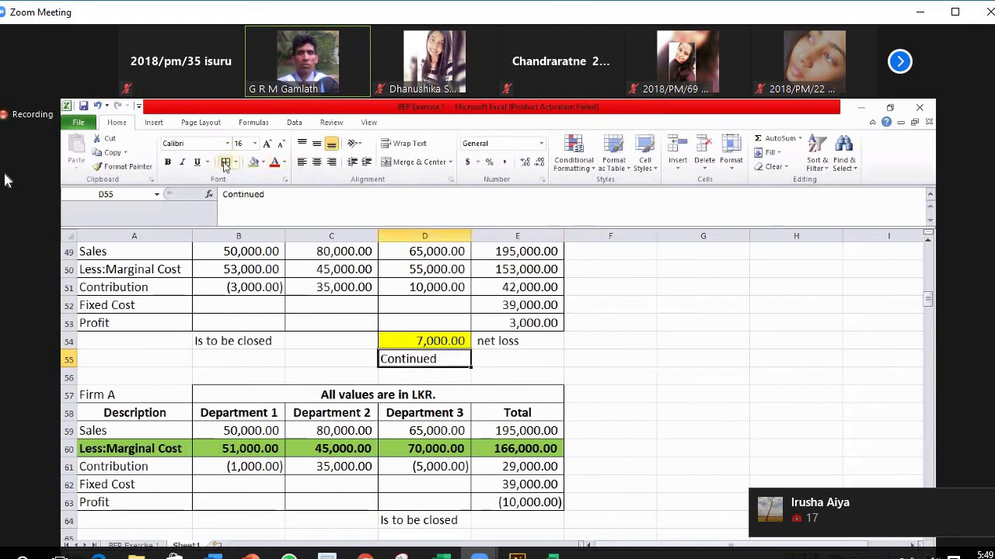
click(318, 163)
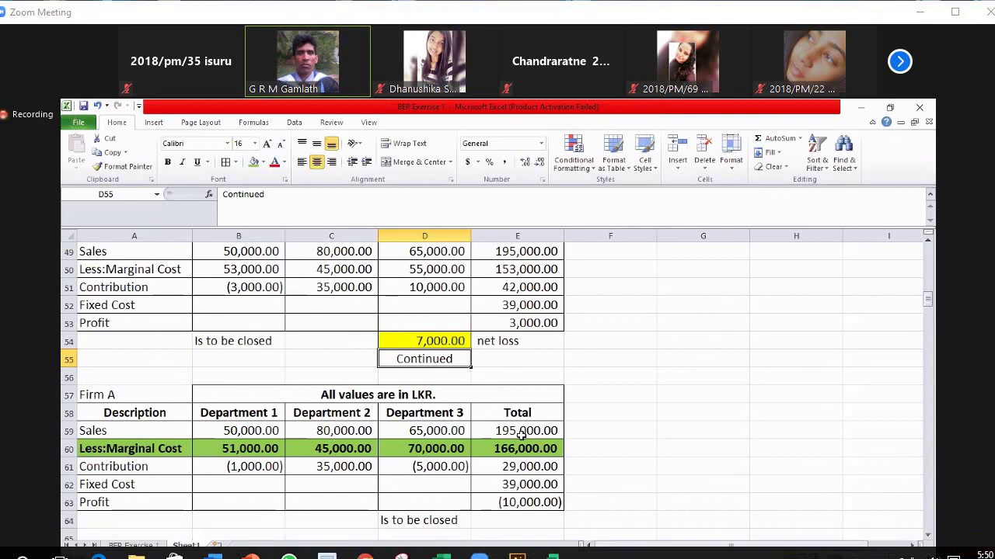
right_click(322, 3)
click(365, 22)
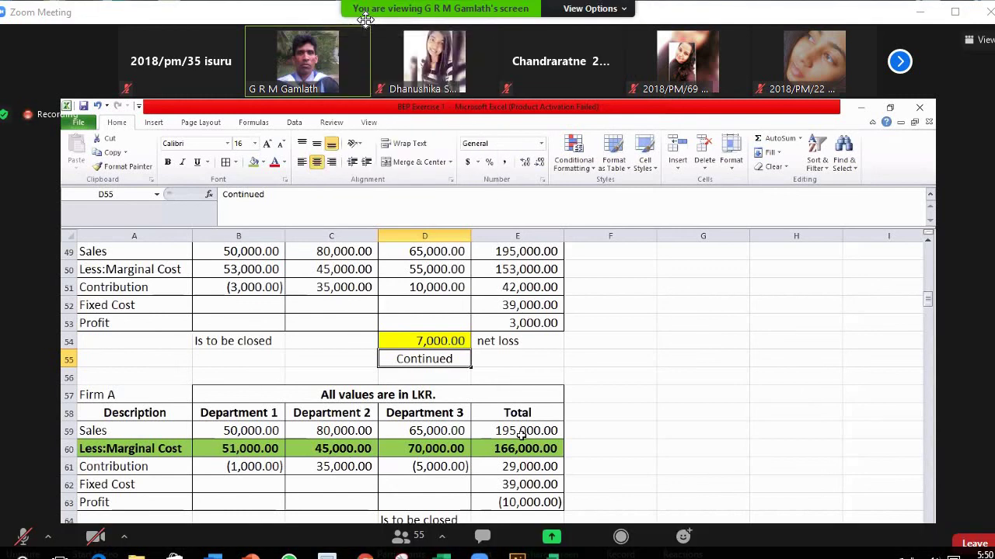